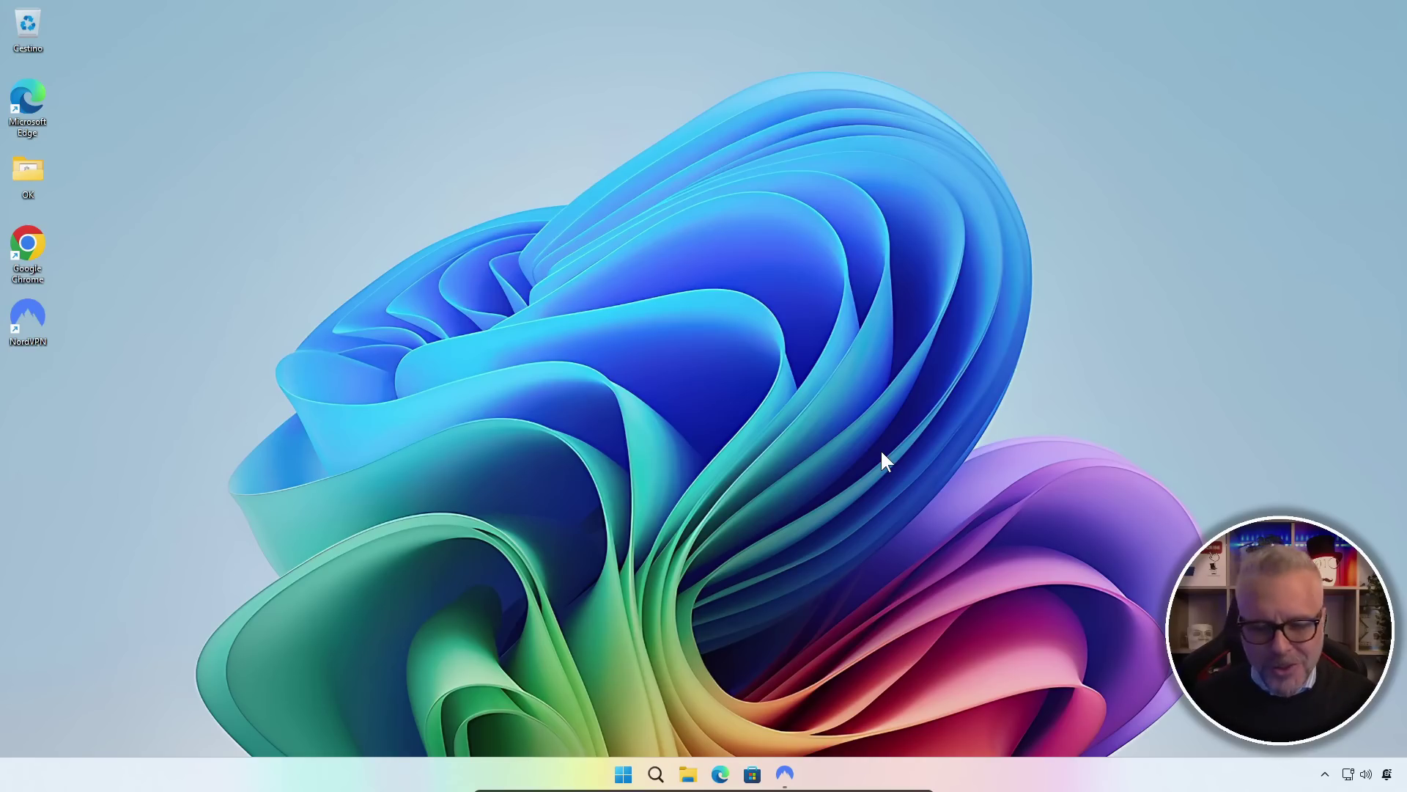
Open the Windows Settings and search for "impostazioni tema" to reach the Colori page under Personalizzazione.
click(623, 774)
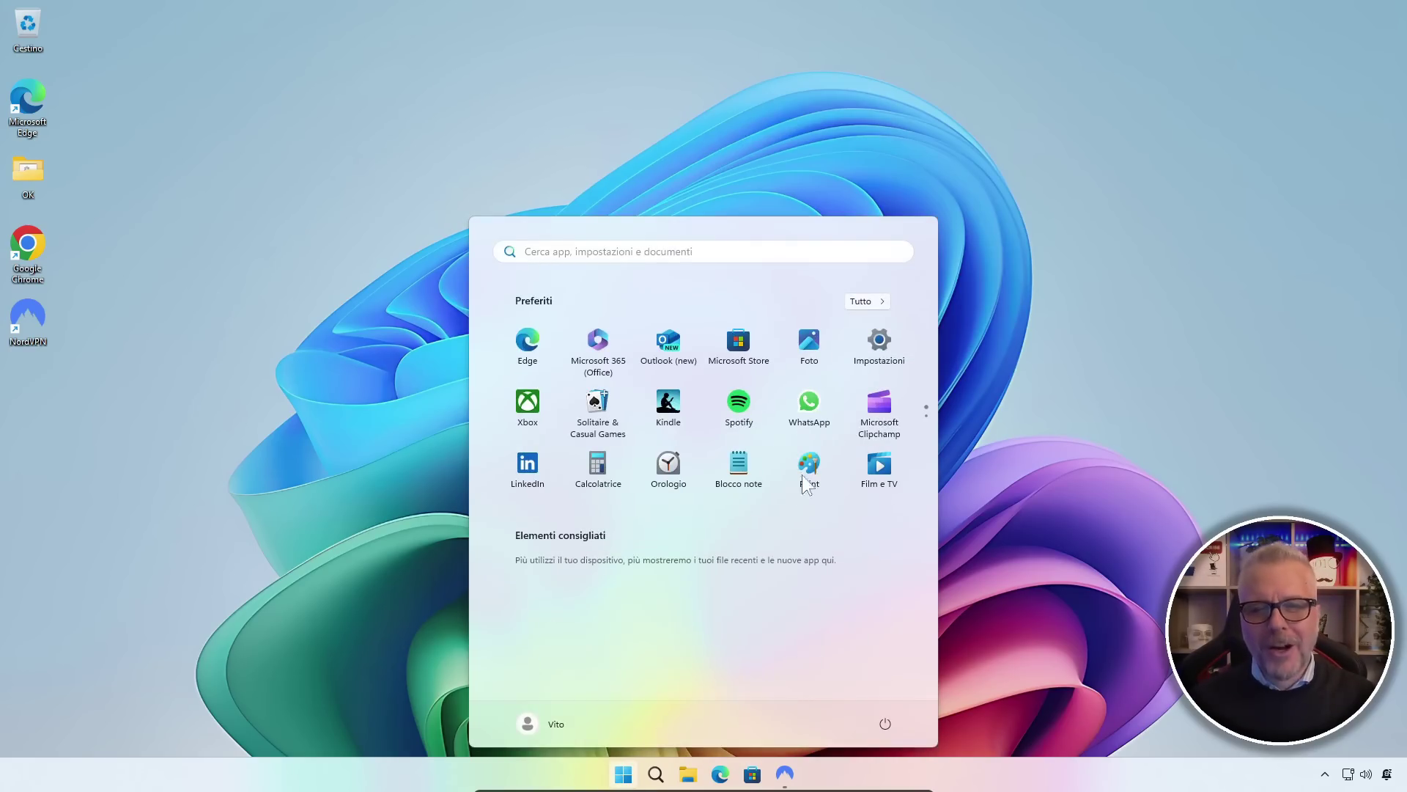
click(878, 347)
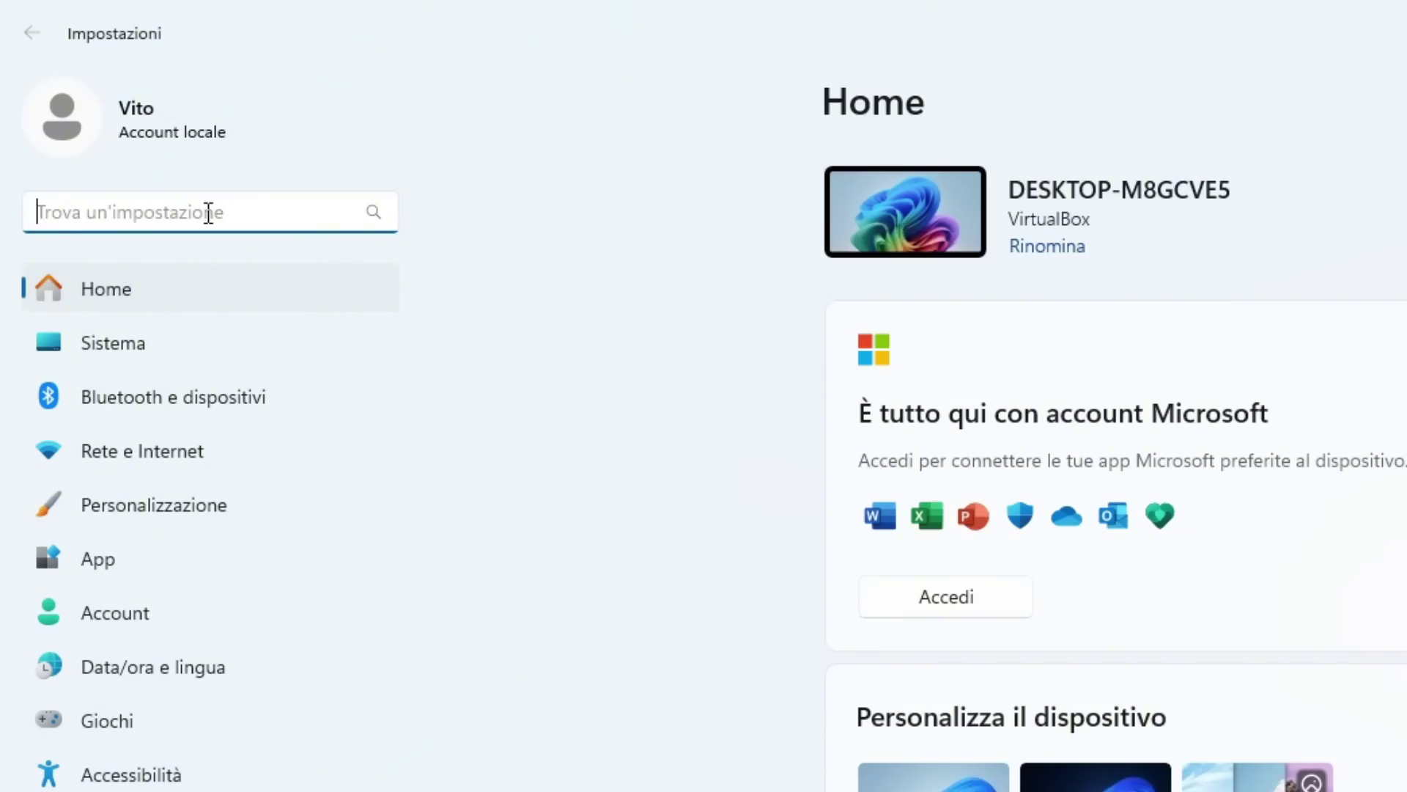
text(impostazioni tema)
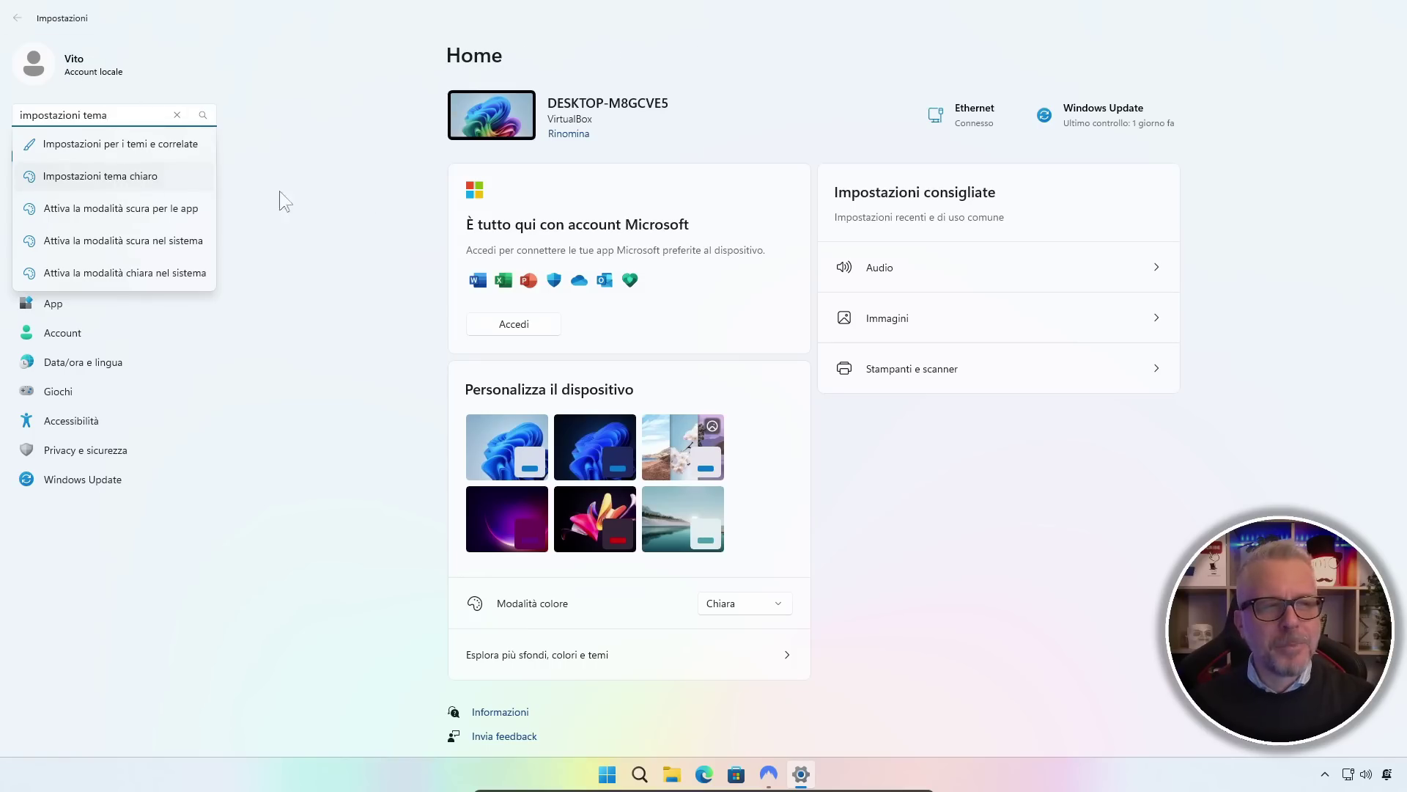
key(Return)
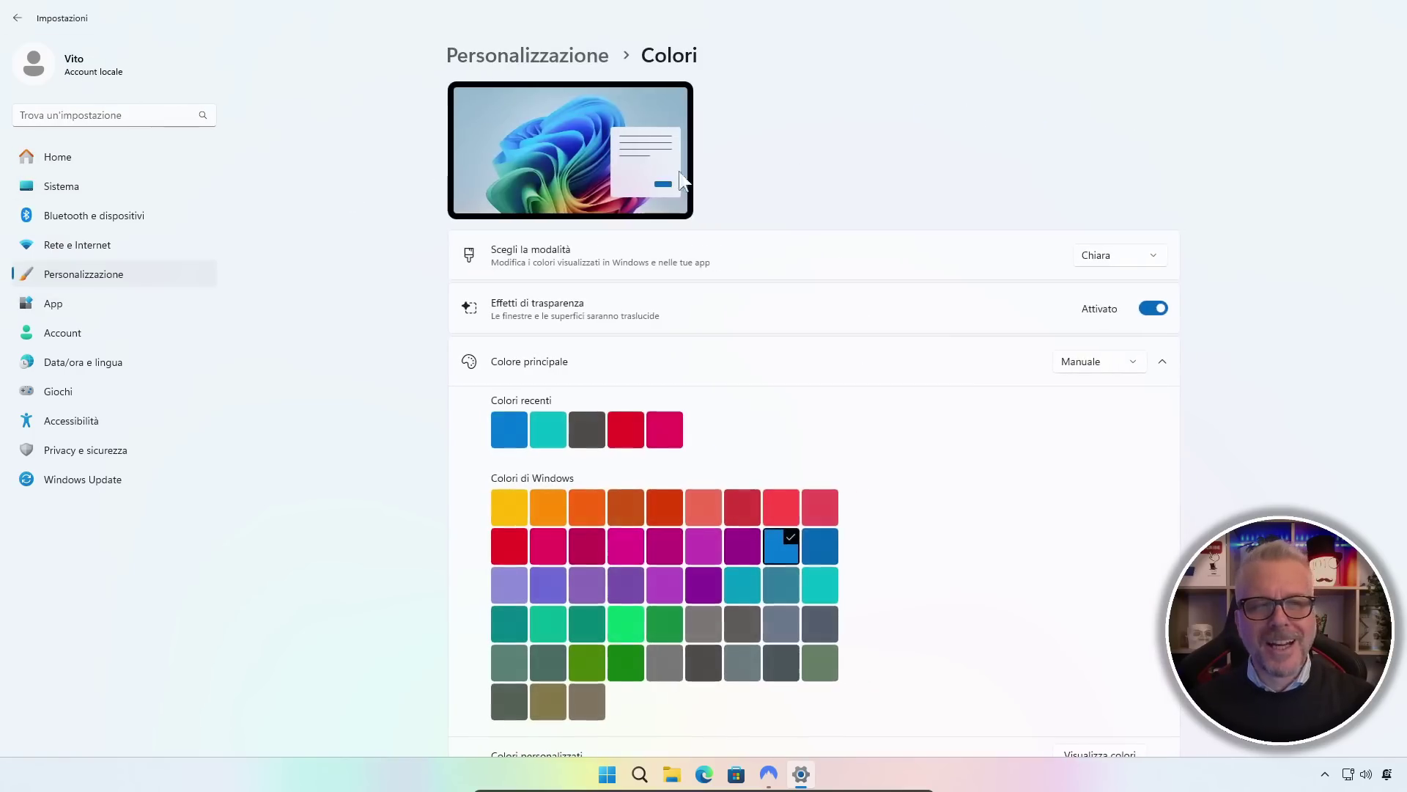
Set the Windows colour mode to Scura and close the Settings.
click(1152, 257)
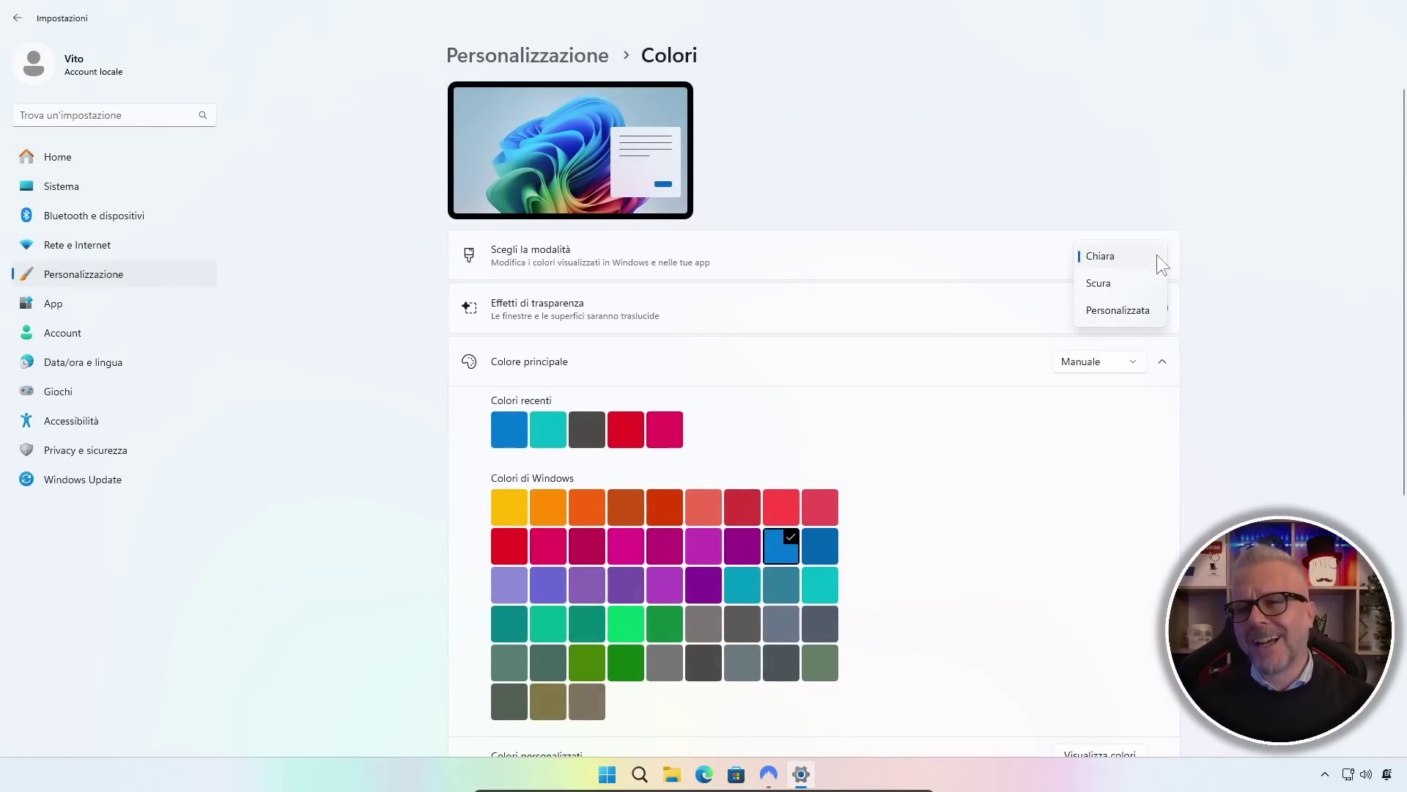
click(1105, 285)
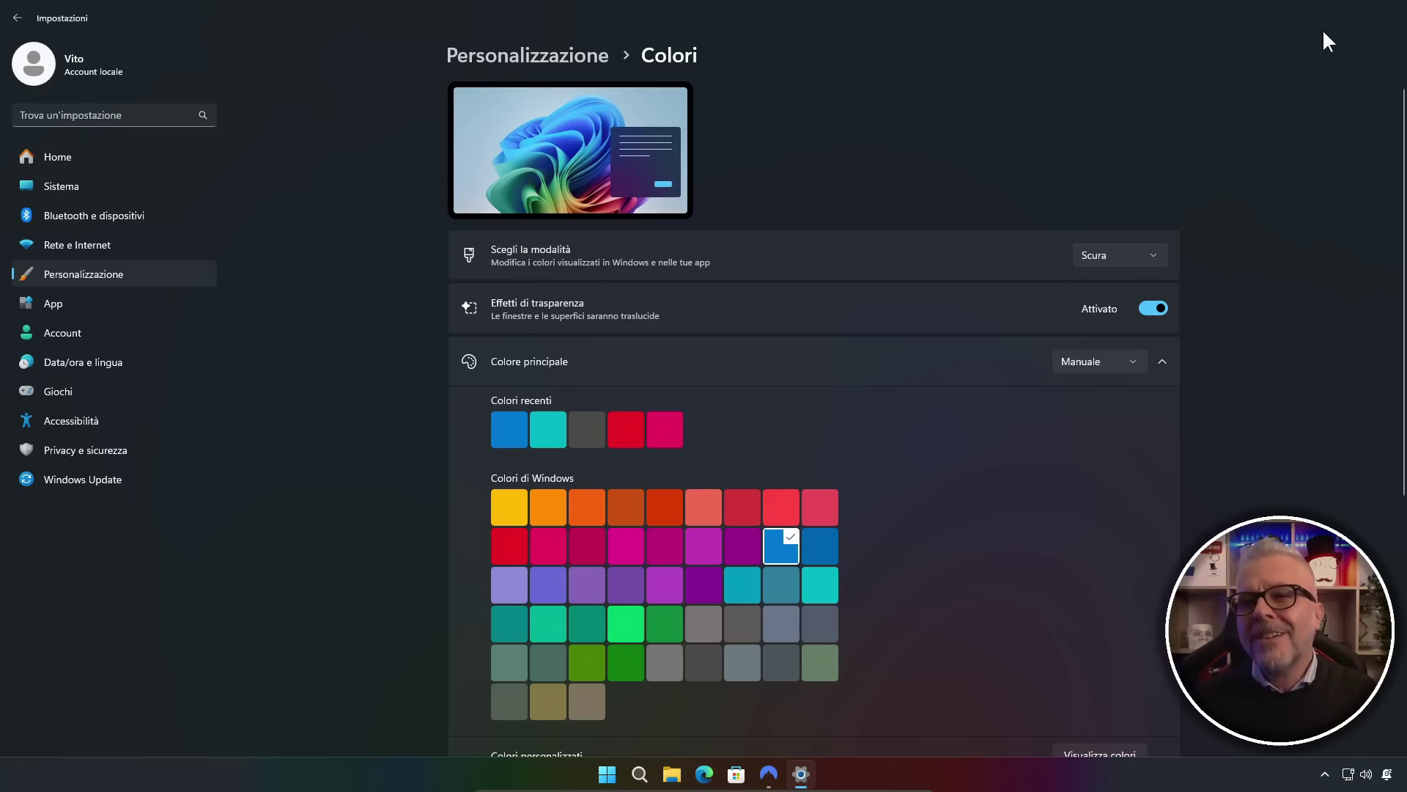
click(1398, 14)
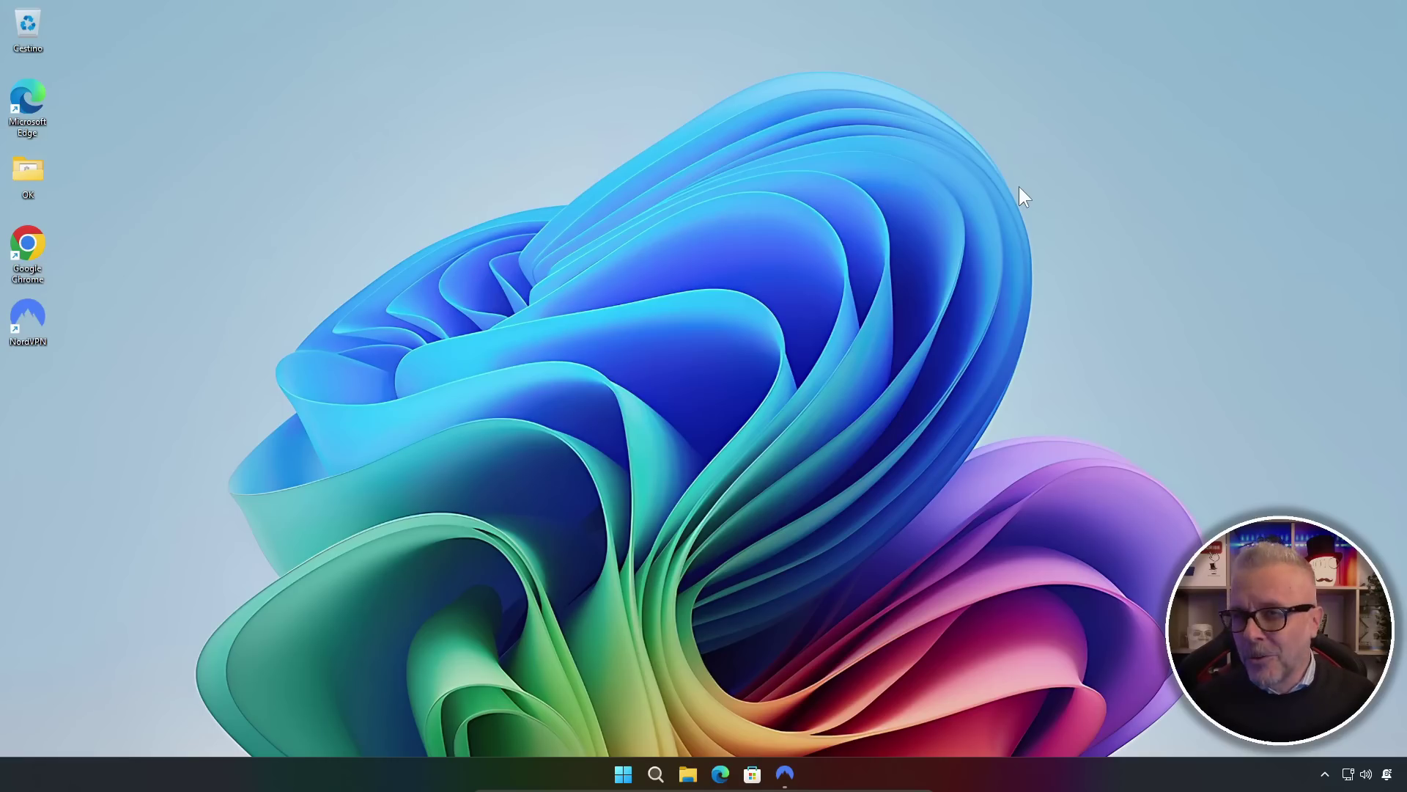
Open the Pannello di controllo from File Explorer to examine how it looks in dark mode, and close it.
click(688, 774)
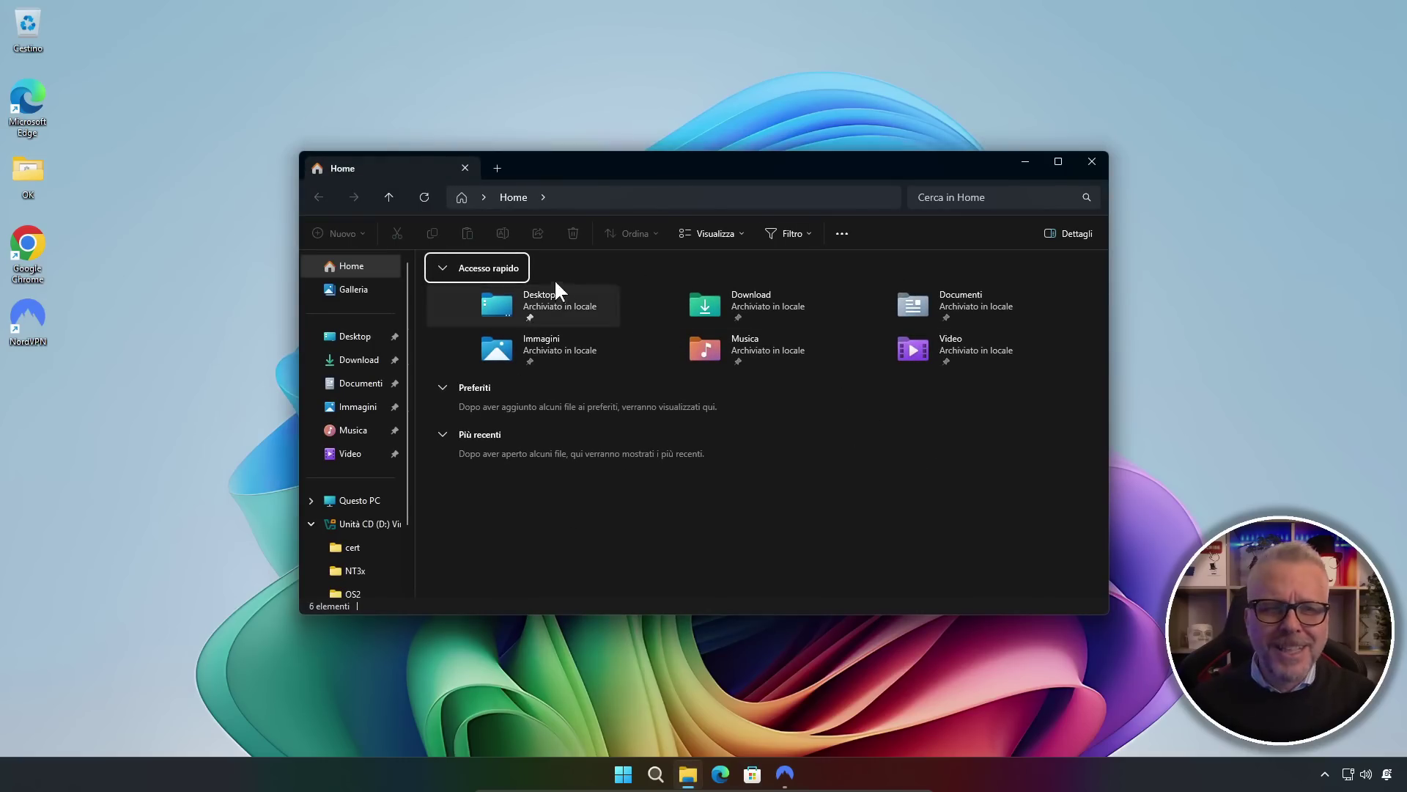
click(483, 197)
scroll(527, 358, down, 3)
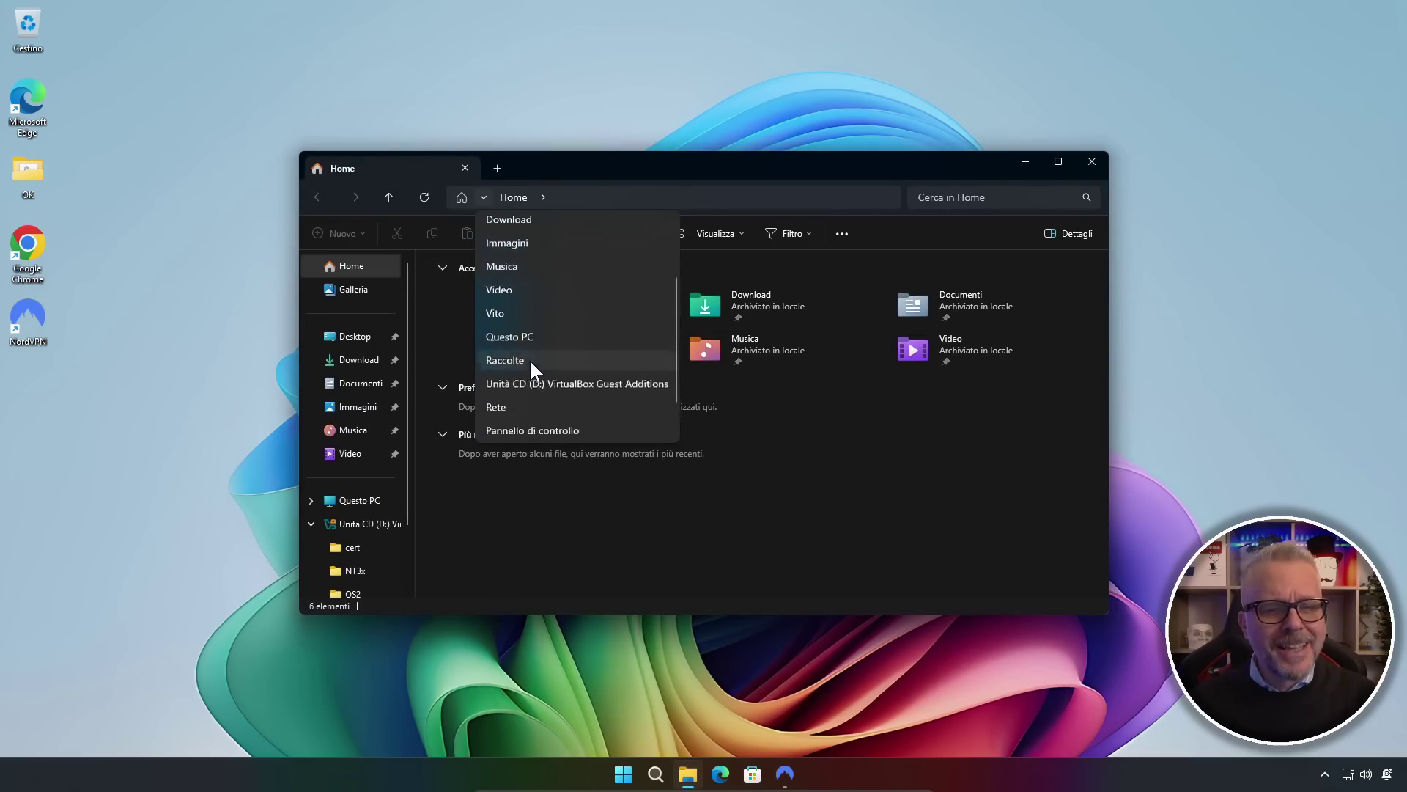
click(561, 381)
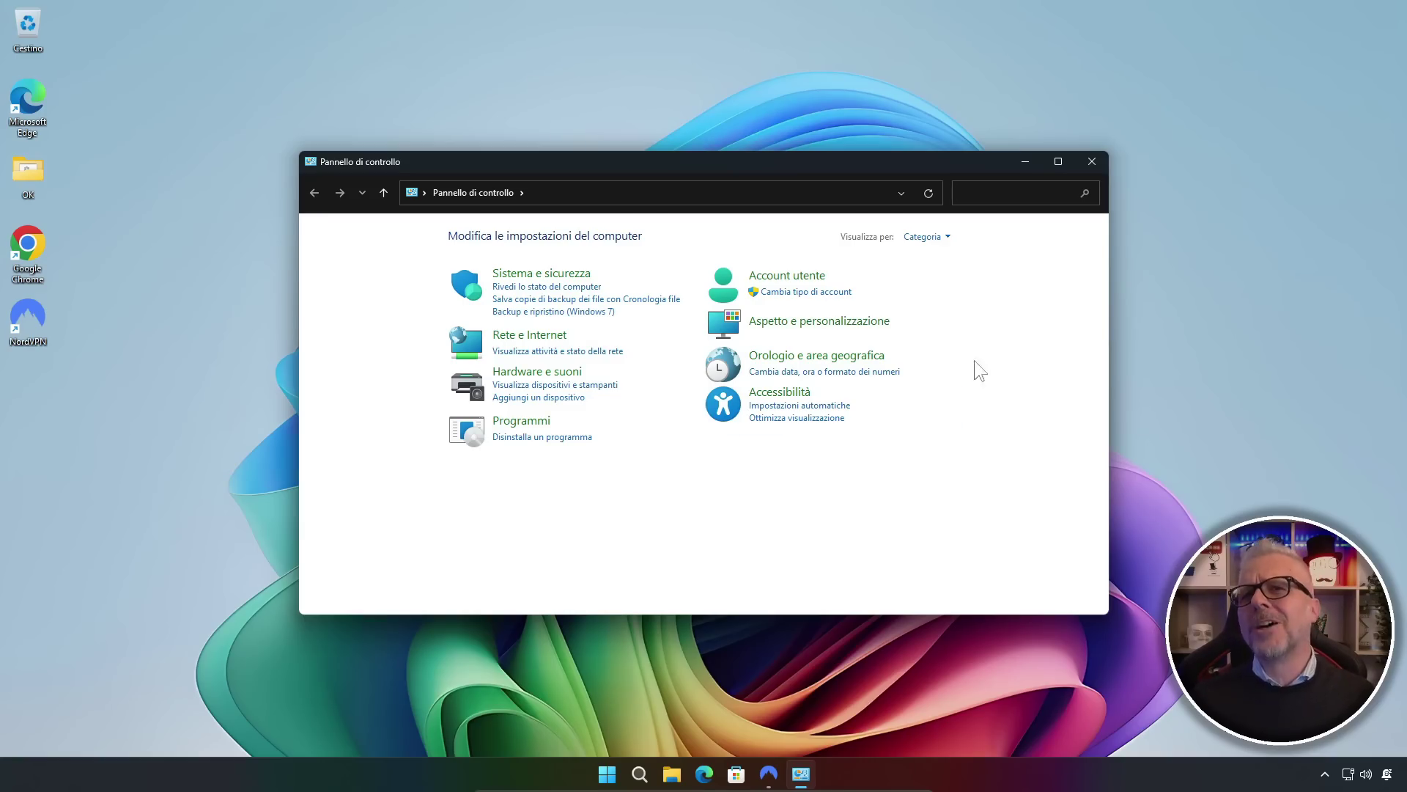
click(1092, 161)
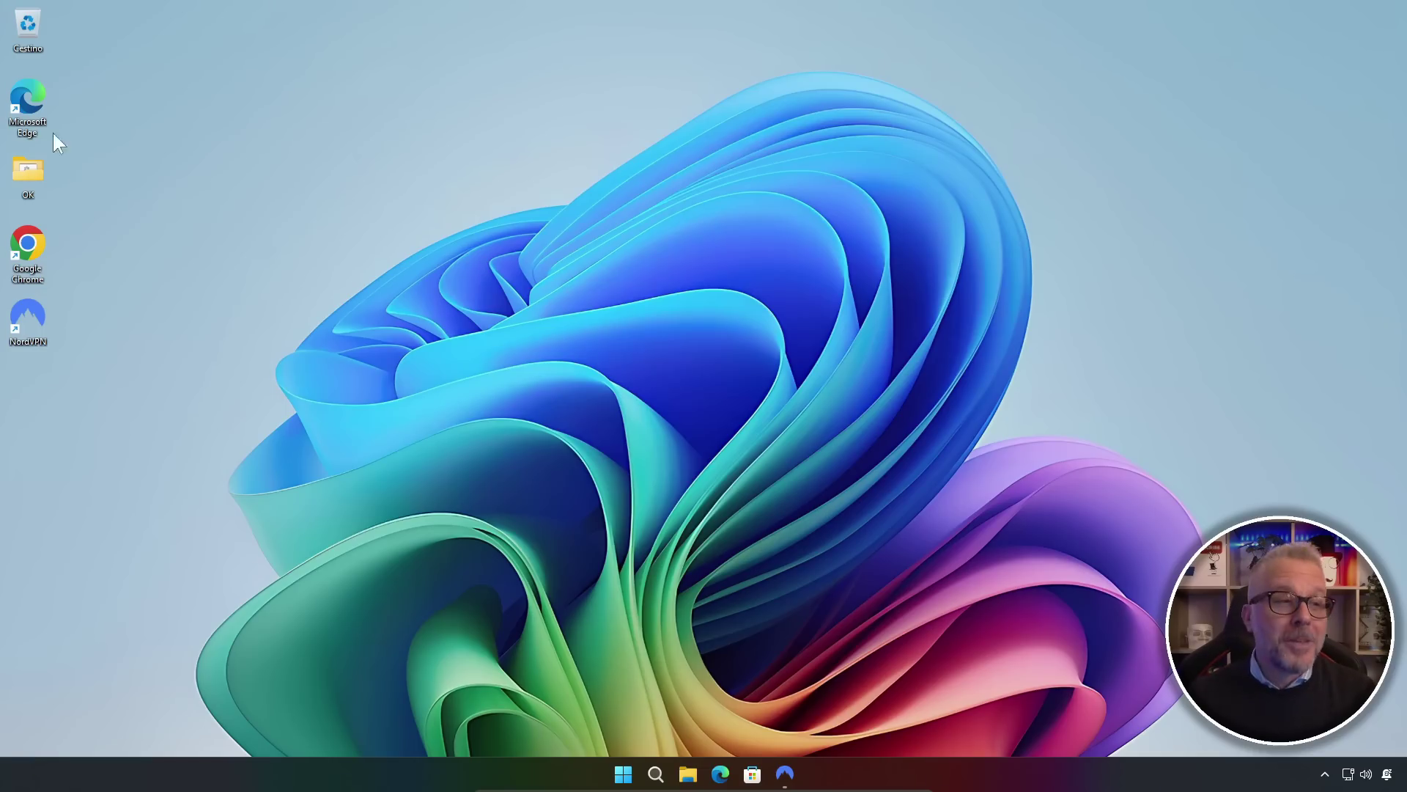
In Google Chrome, search for "gentiluomo digitale" and open the Downloads page of the Gentiluomo Digitale site.
double_click(26, 249)
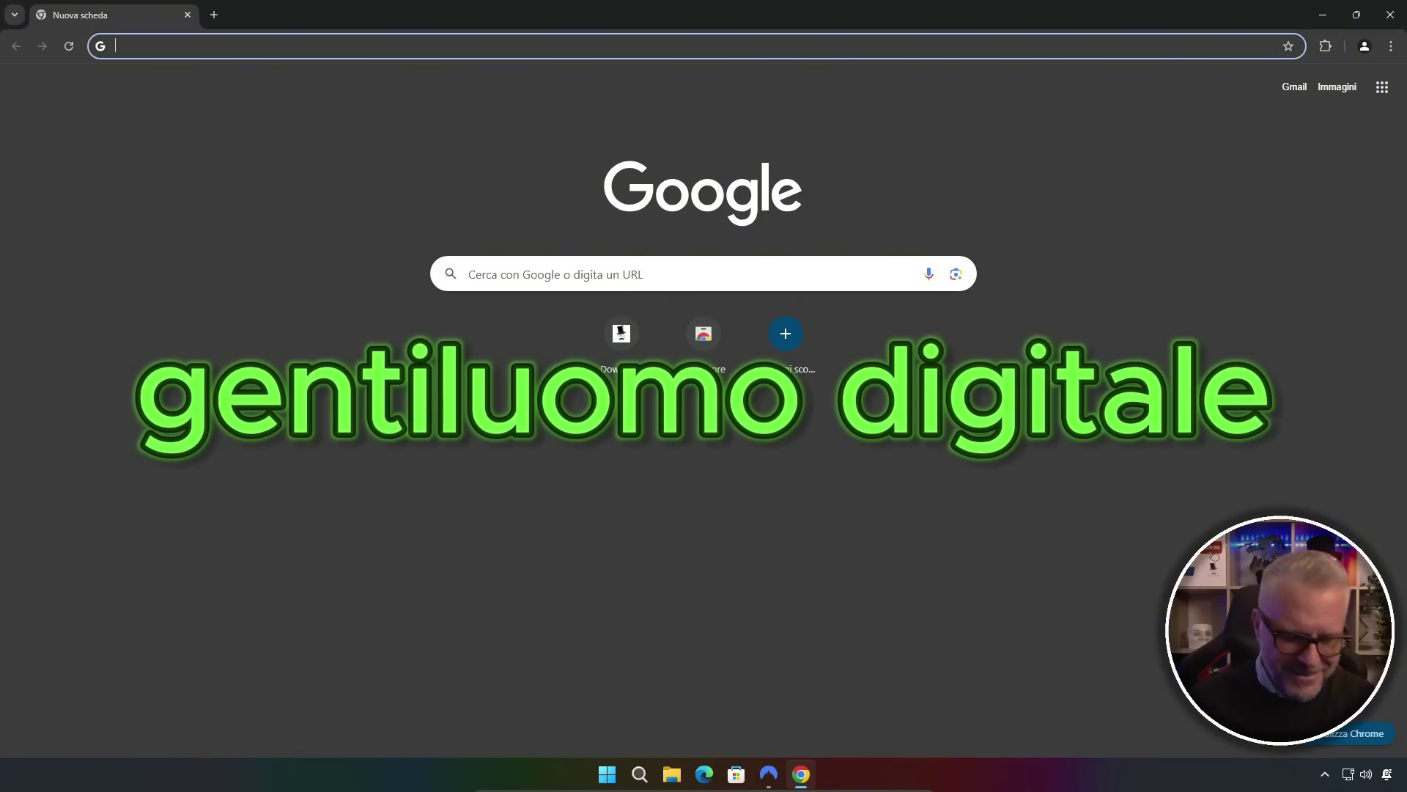
text(gentiluomo di)
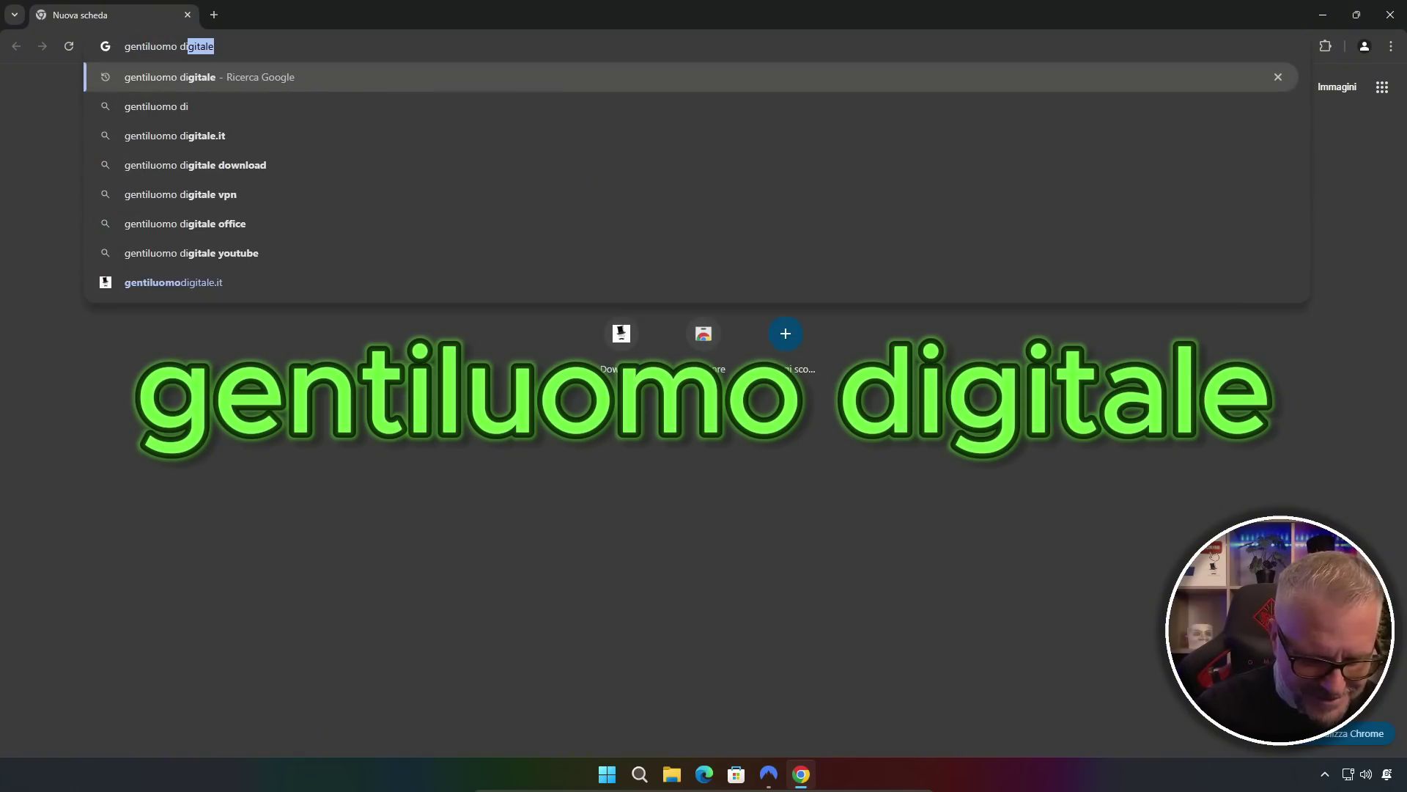
text(gitale)
key(Return)
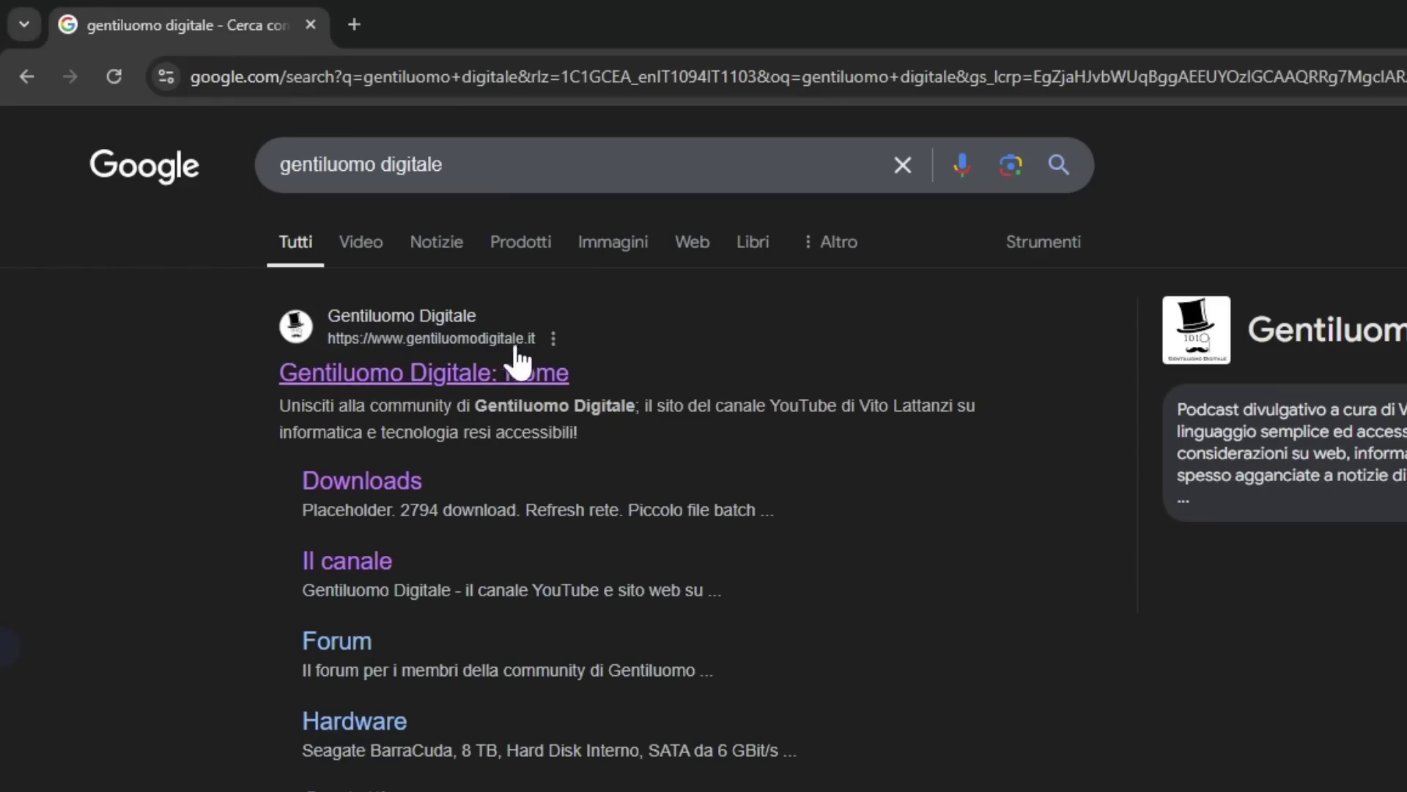
click(410, 378)
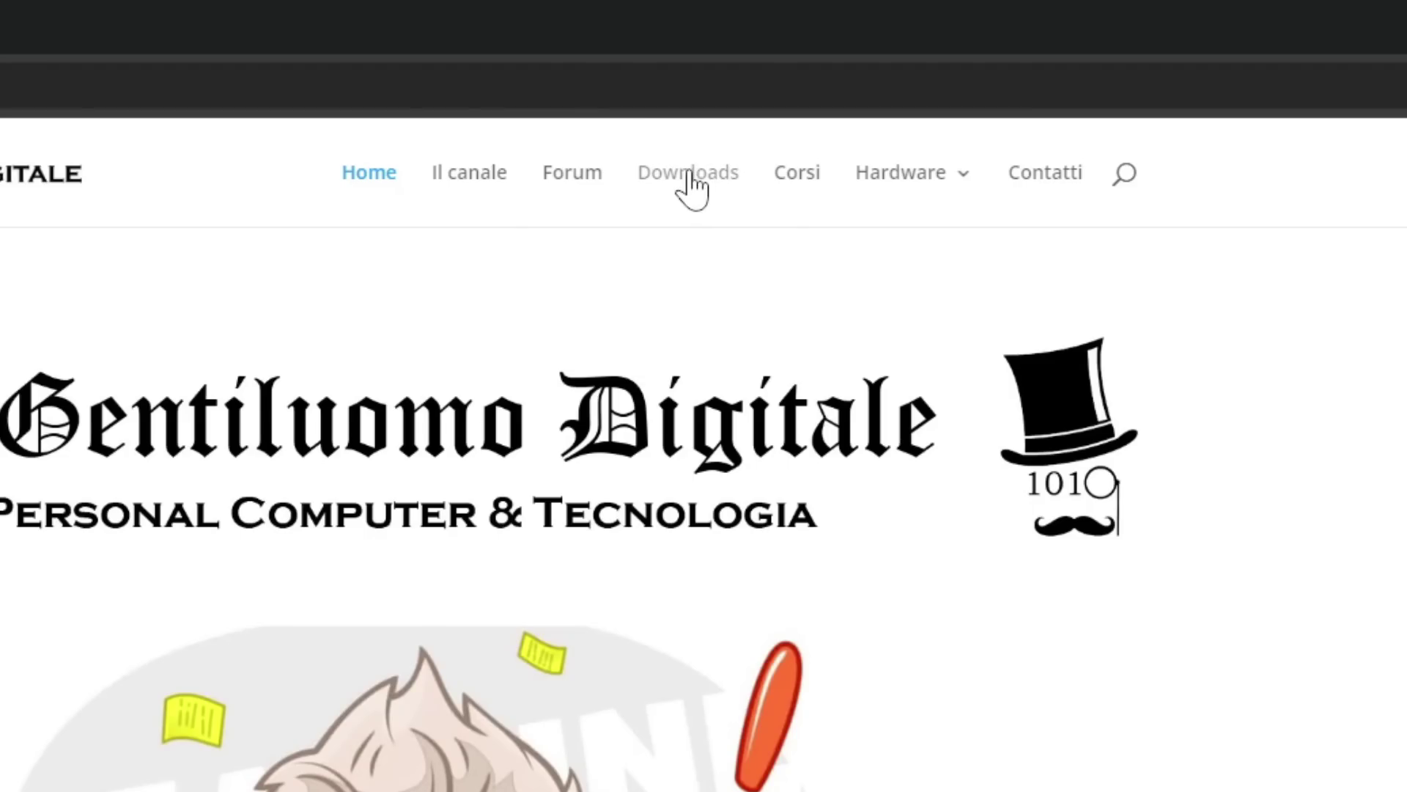
click(689, 176)
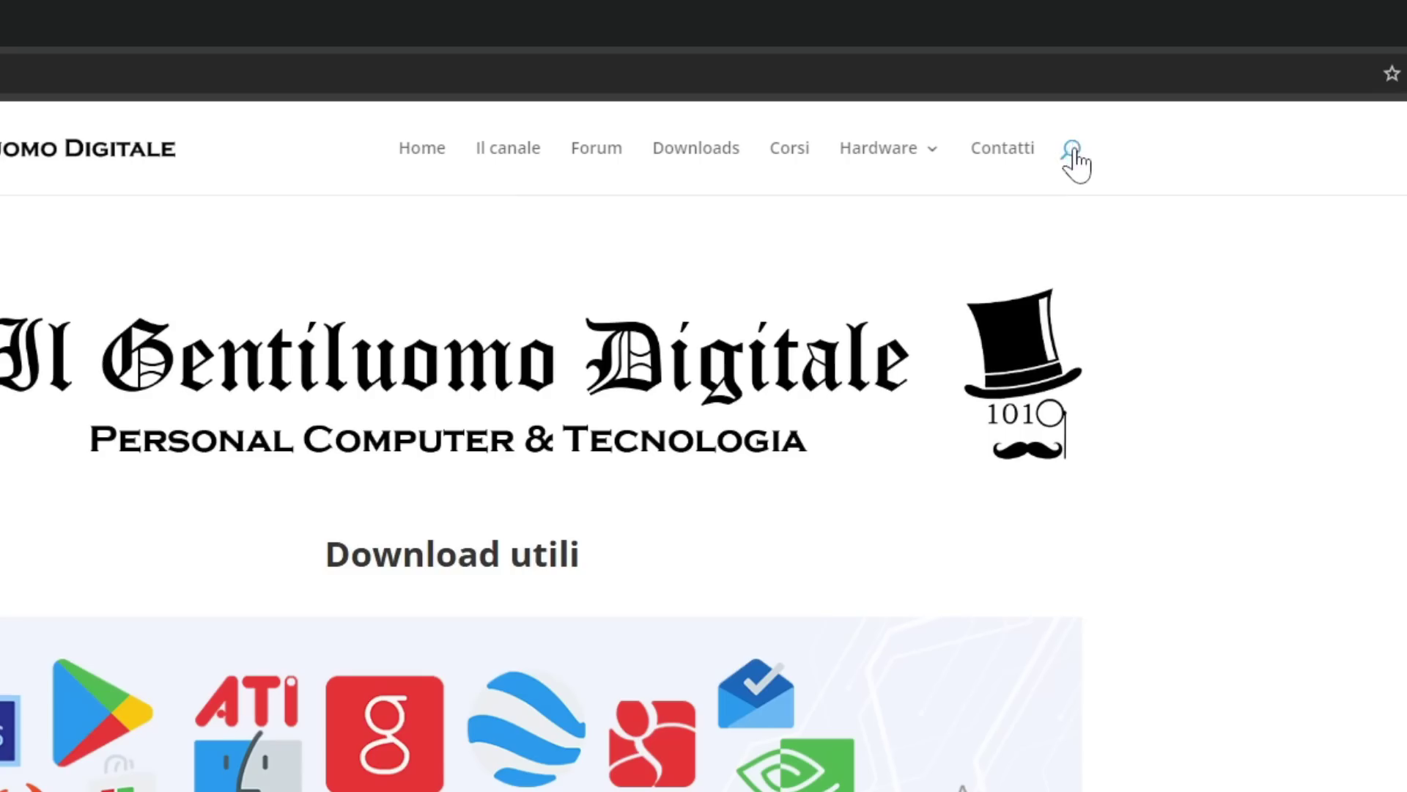
Find the Rectify11 (Nuova versione) entry on the downloads page and open its linked download site.
click(1071, 158)
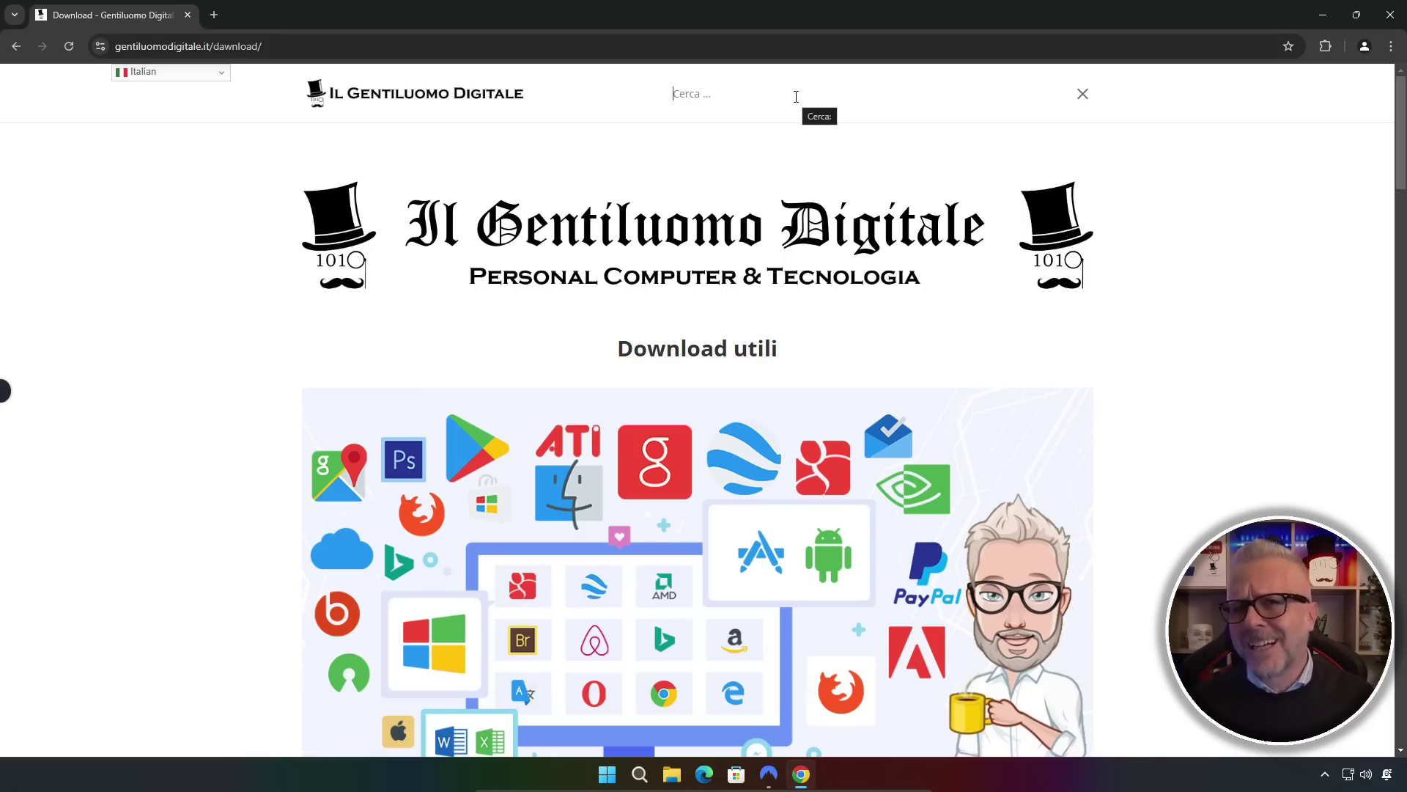
scroll(796, 286, down, 10)
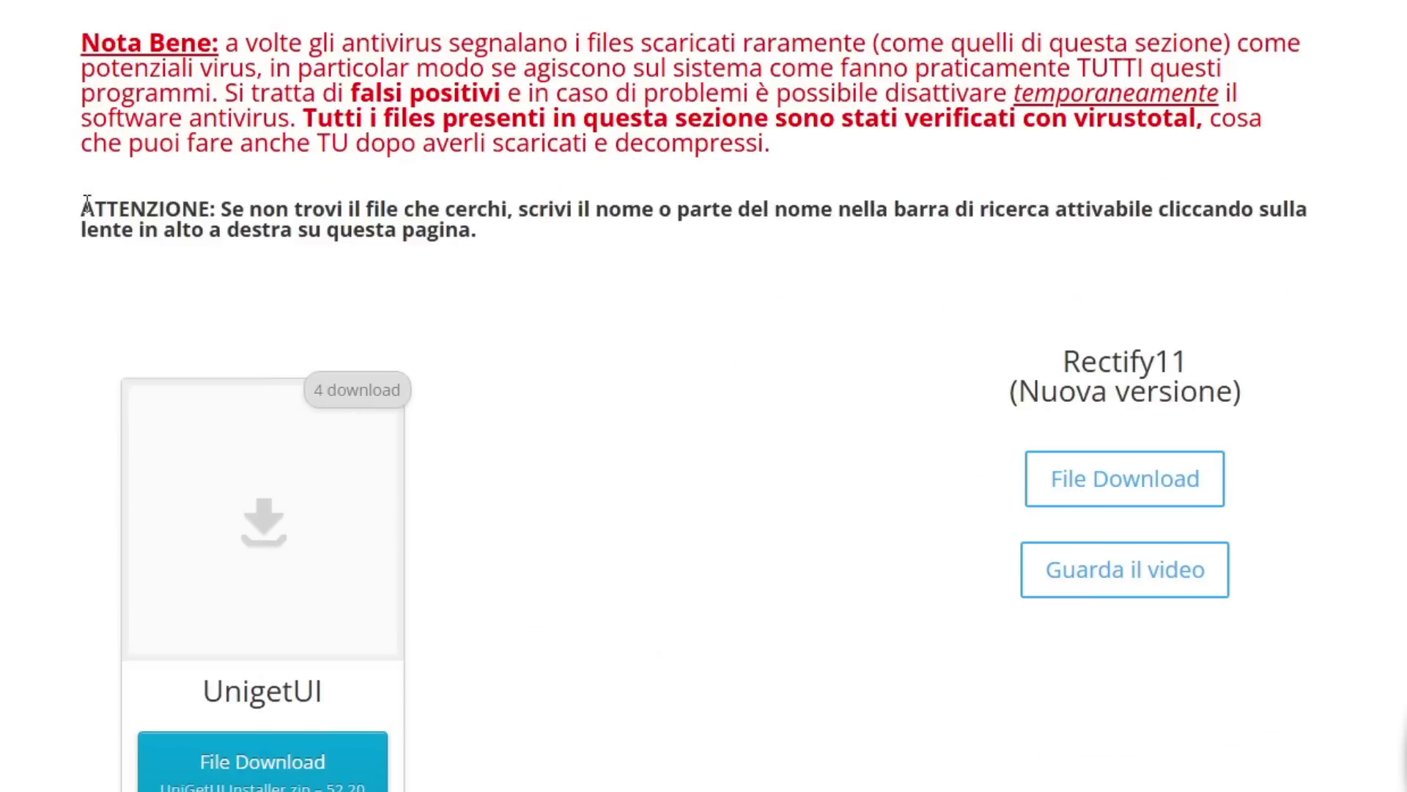
drag(302, 276, 606, 307)
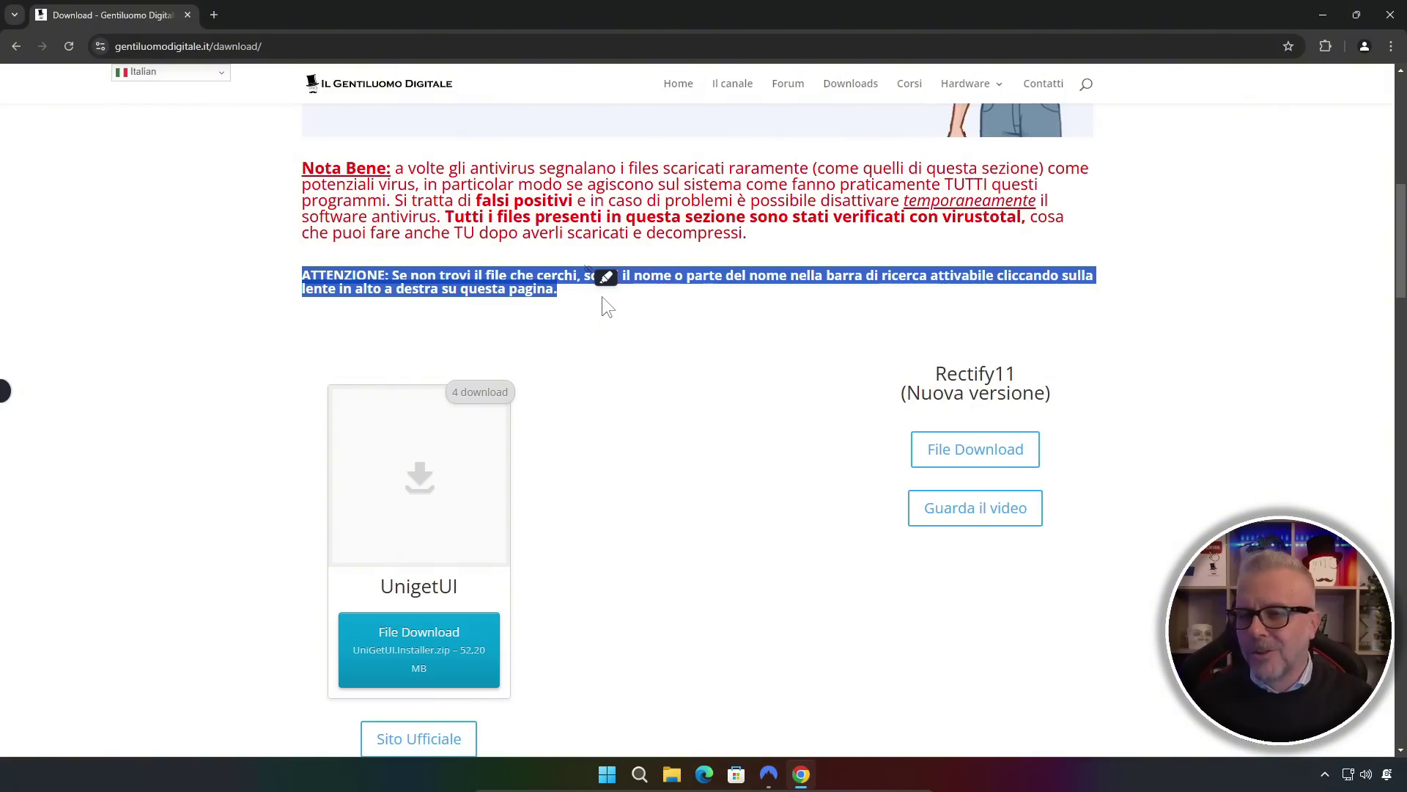
drag(936, 373, 953, 373)
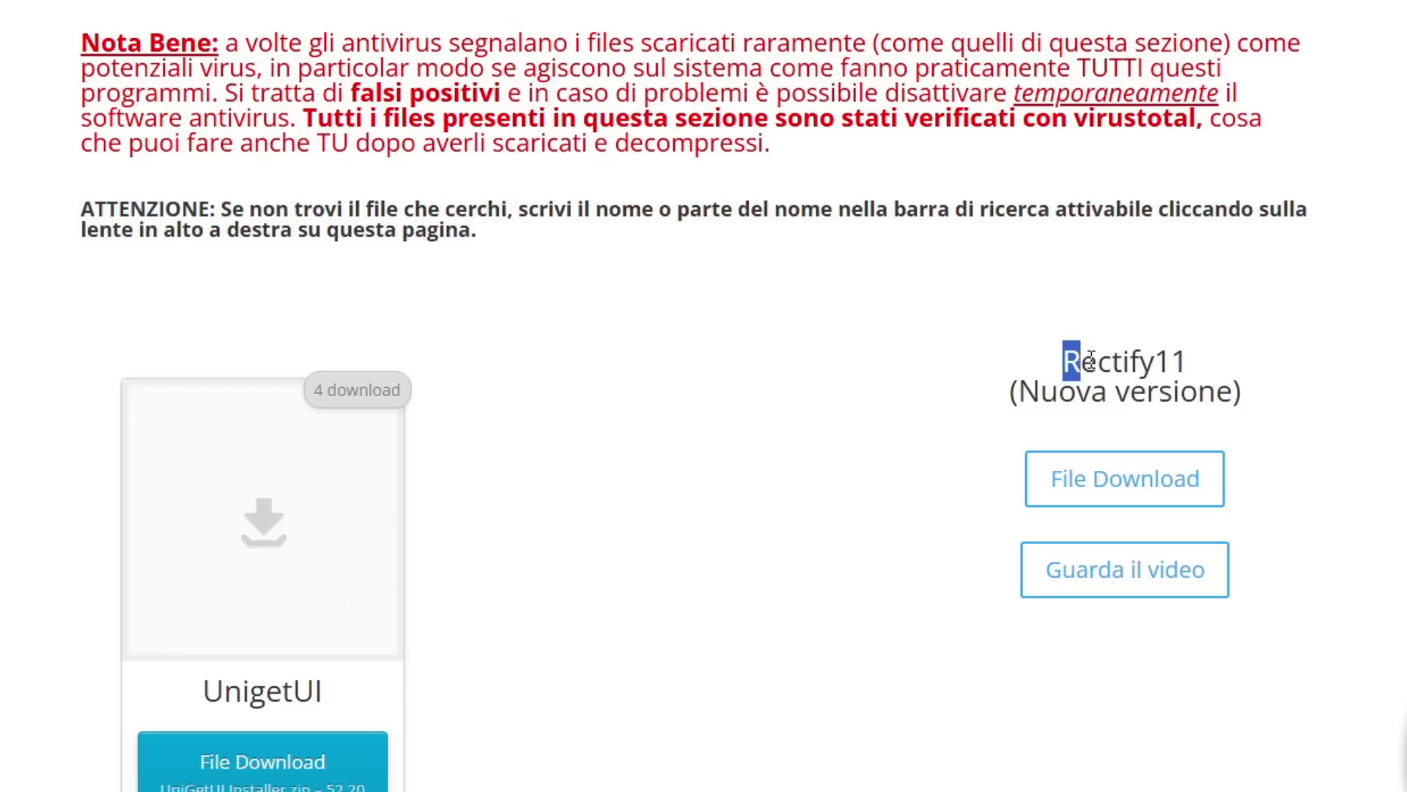
drag(1091, 359, 1272, 408)
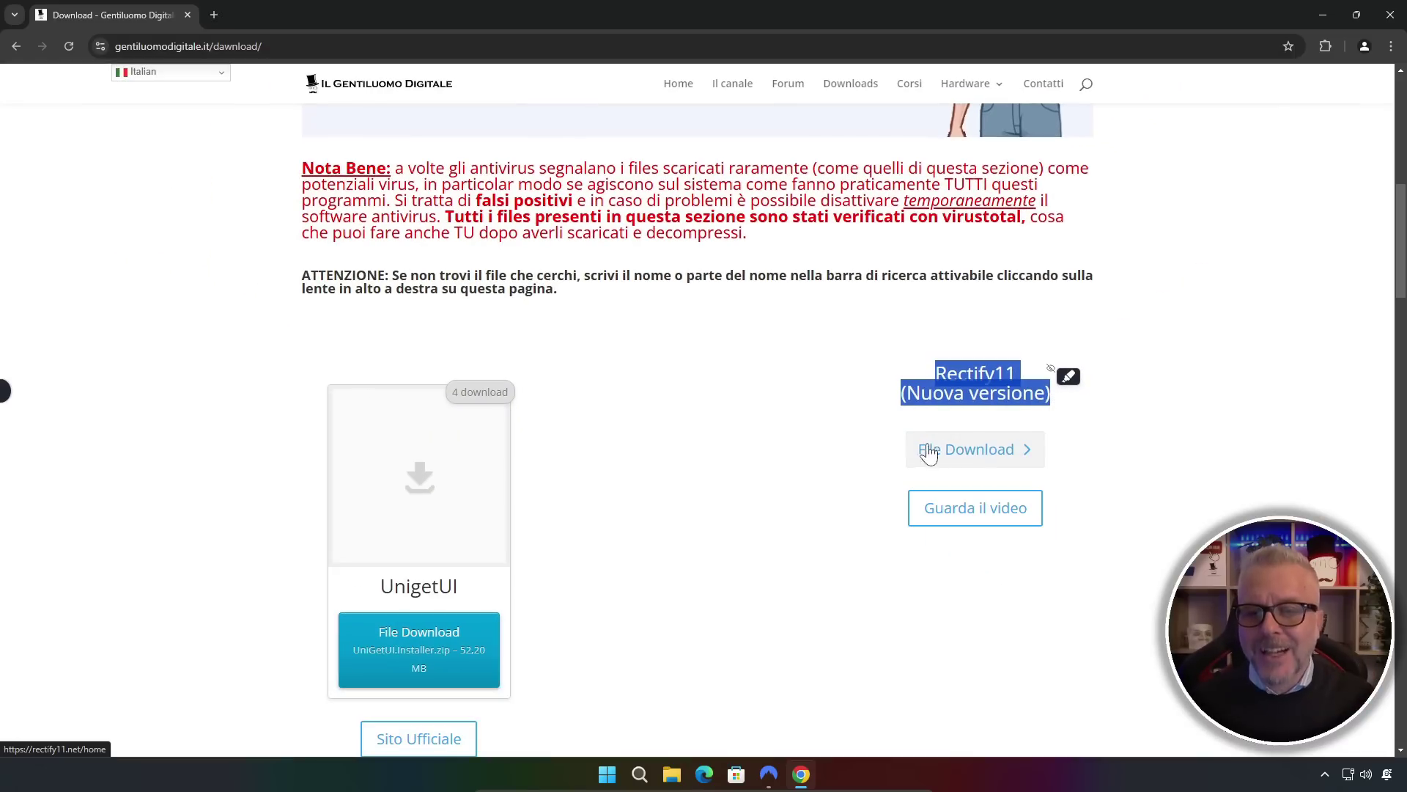
click(993, 453)
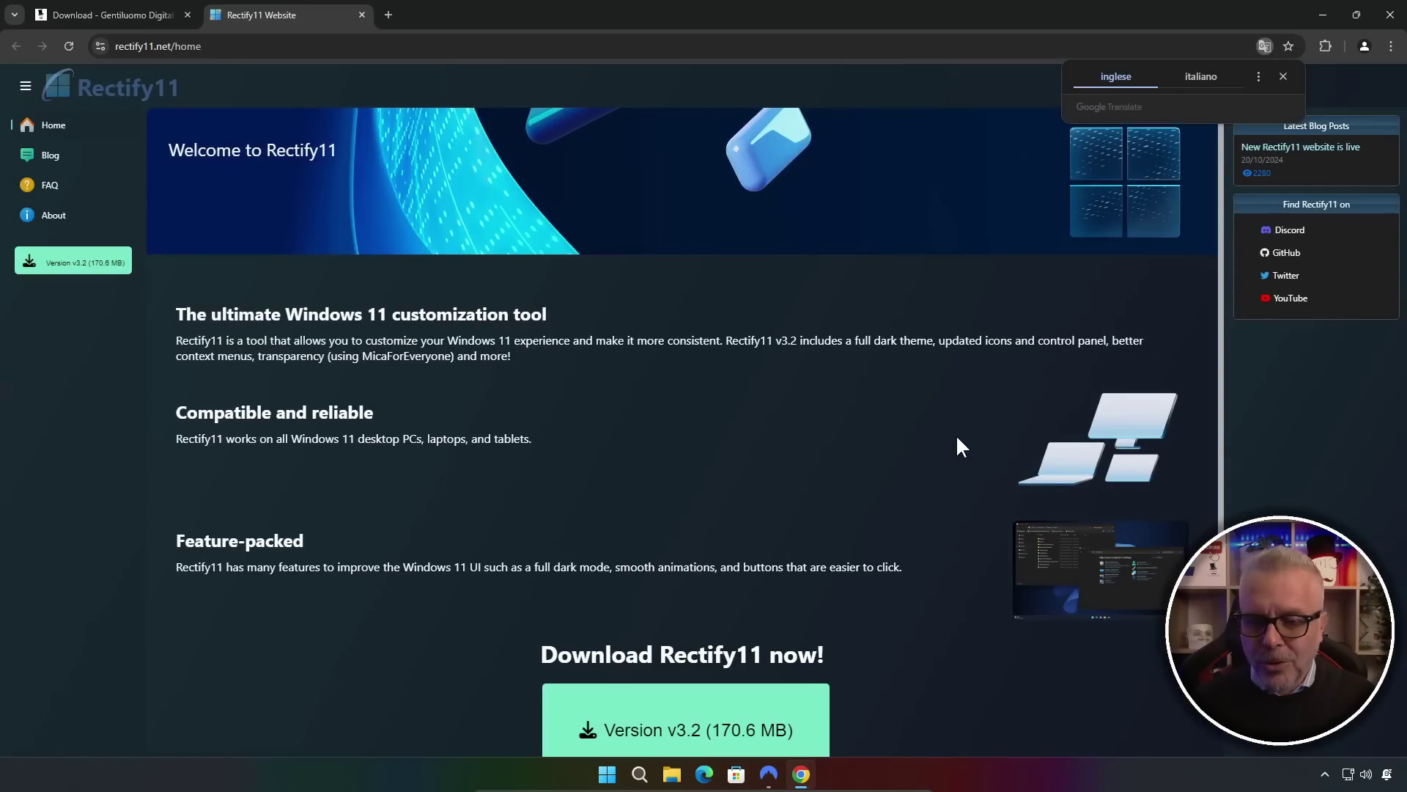
Download Rectify11 Version v3.2, open the Rectify11Installer (x64).zip archive and close the browser.
scroll(909, 376, down, 1)
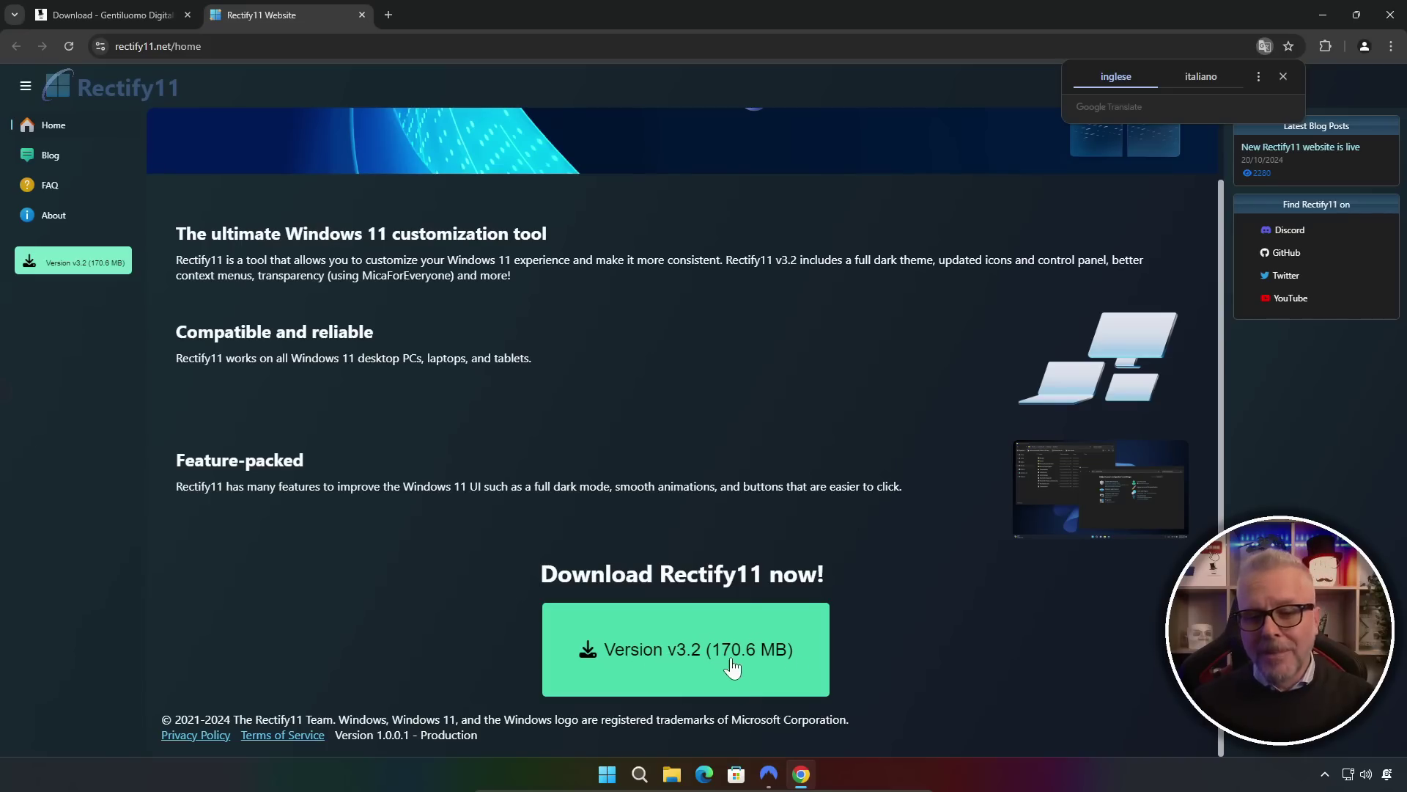
click(680, 651)
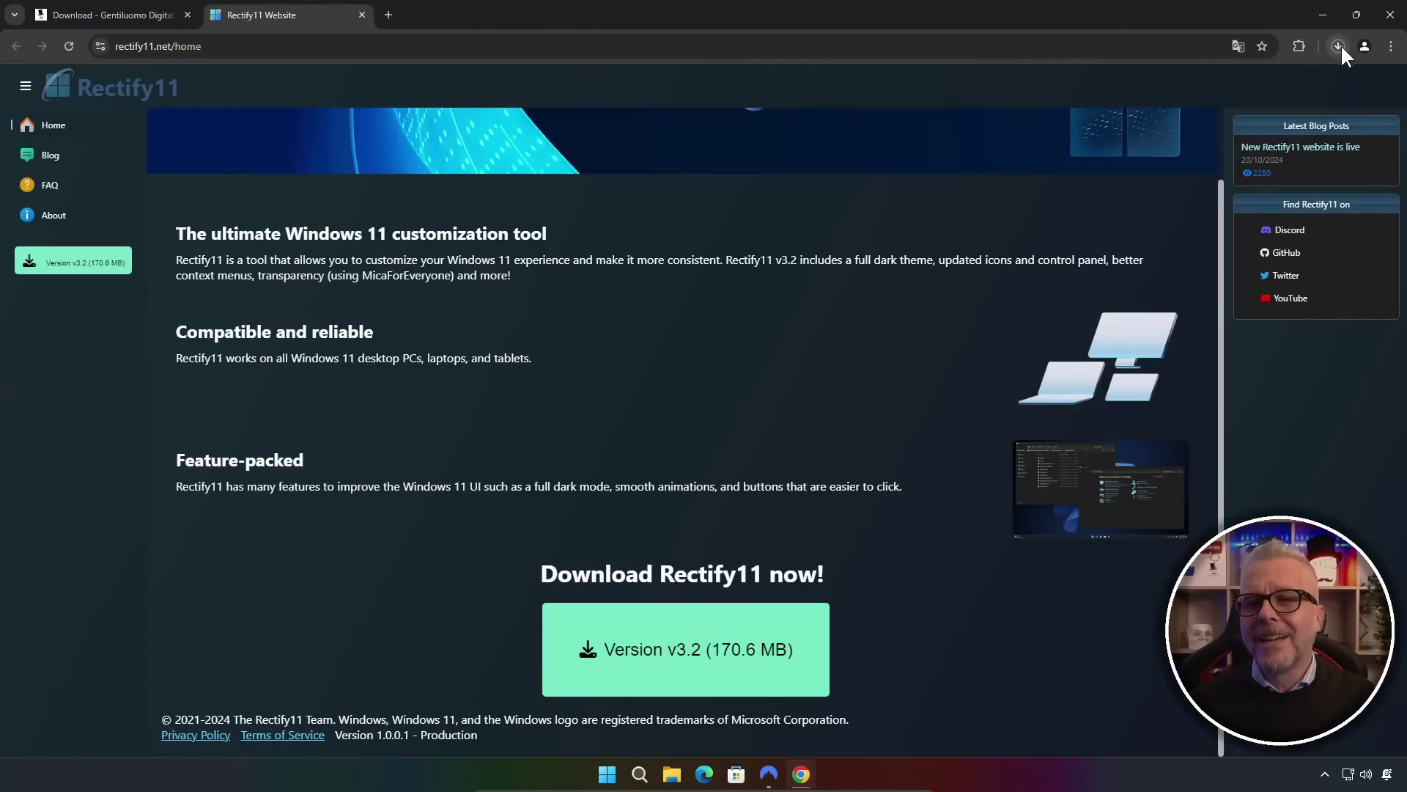
click(1338, 45)
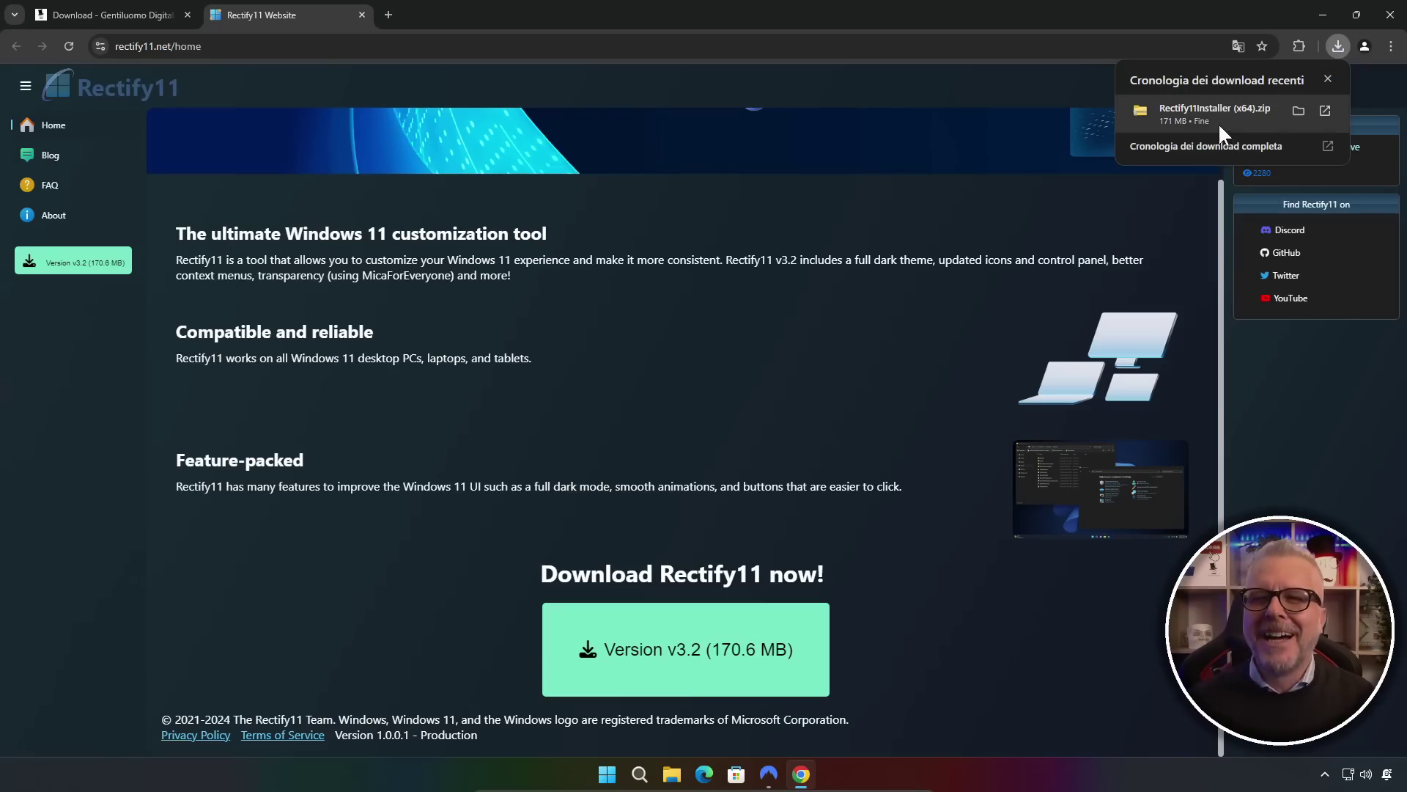
click(1207, 114)
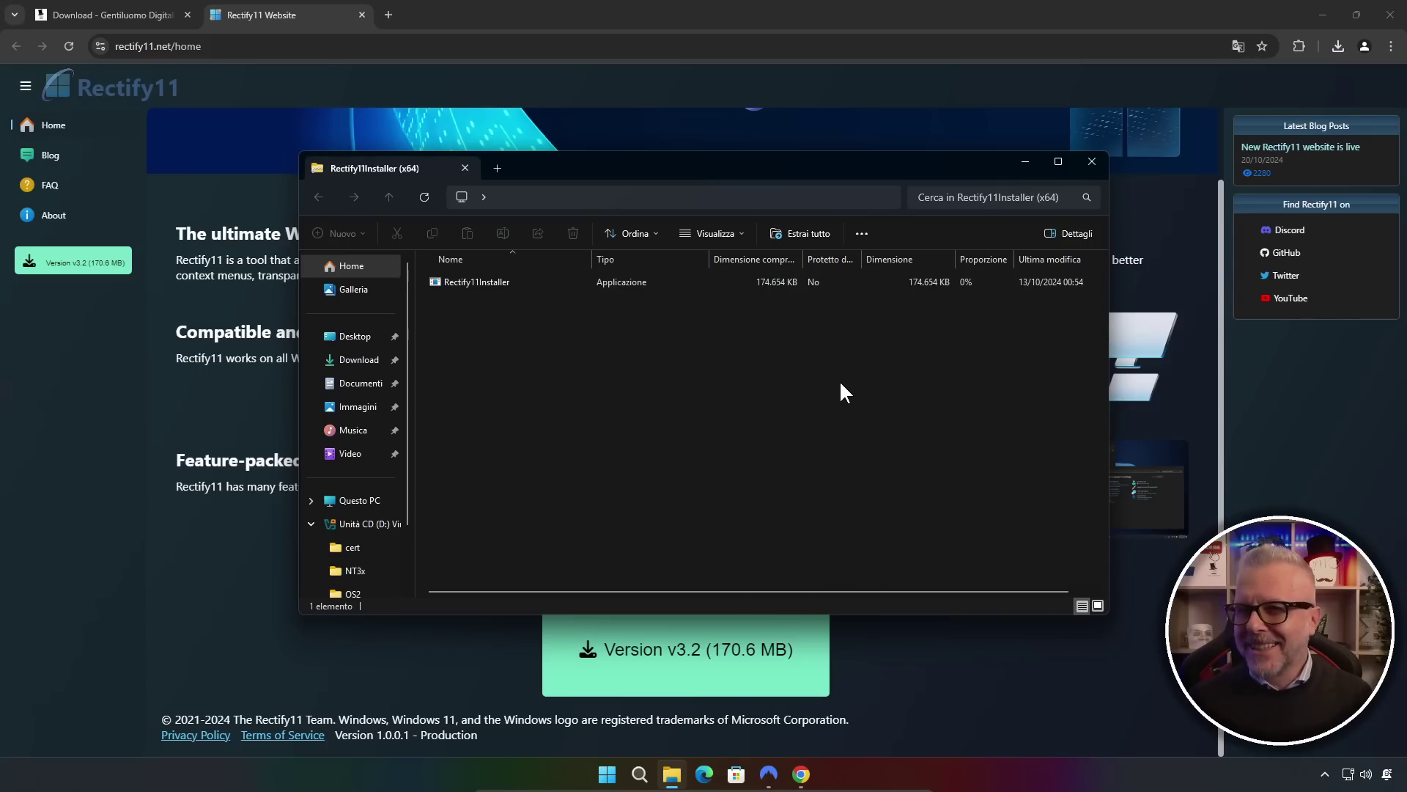
click(1393, 19)
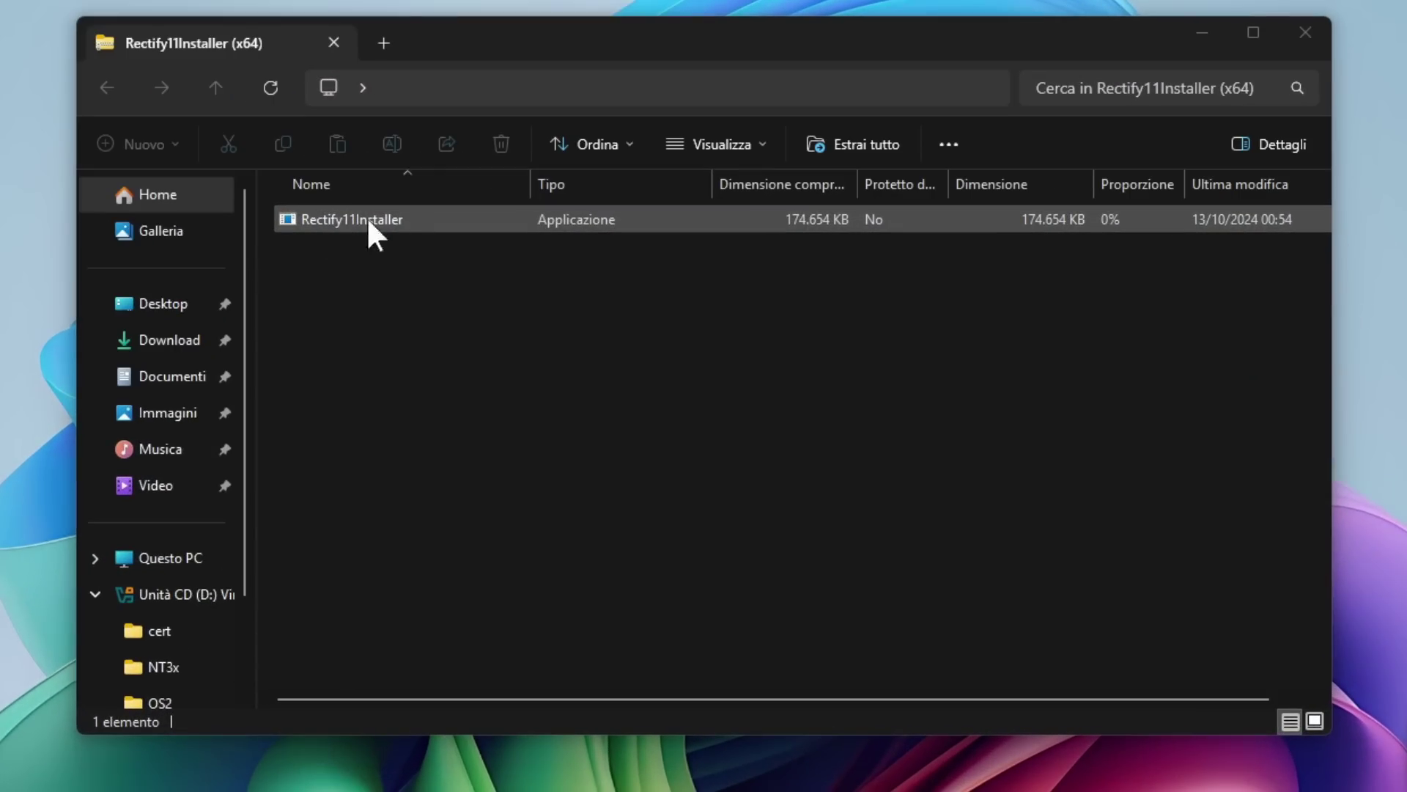
Run Rectify11Installer with permission to make changes, and download the required .NET Desktop Runtime.
click(340, 220)
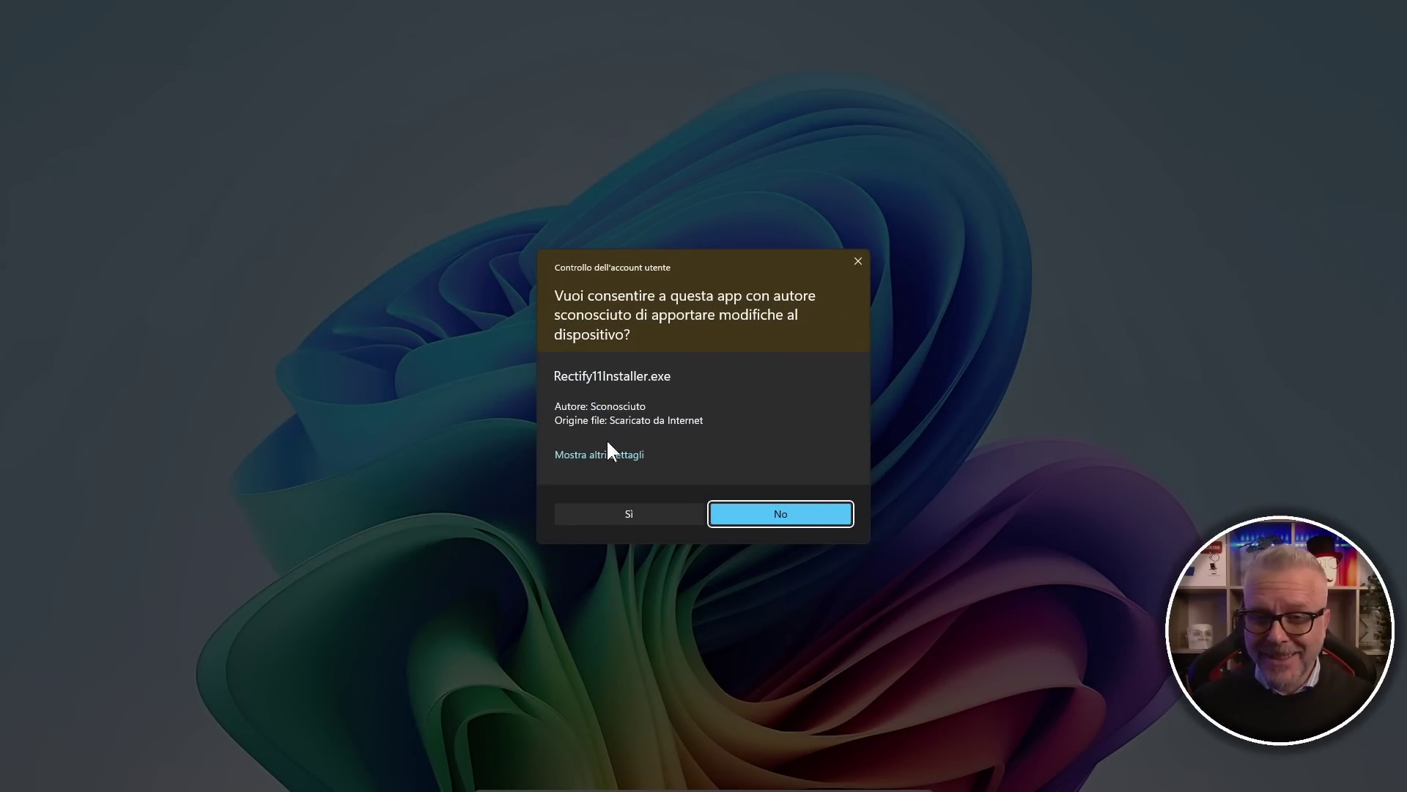
click(628, 515)
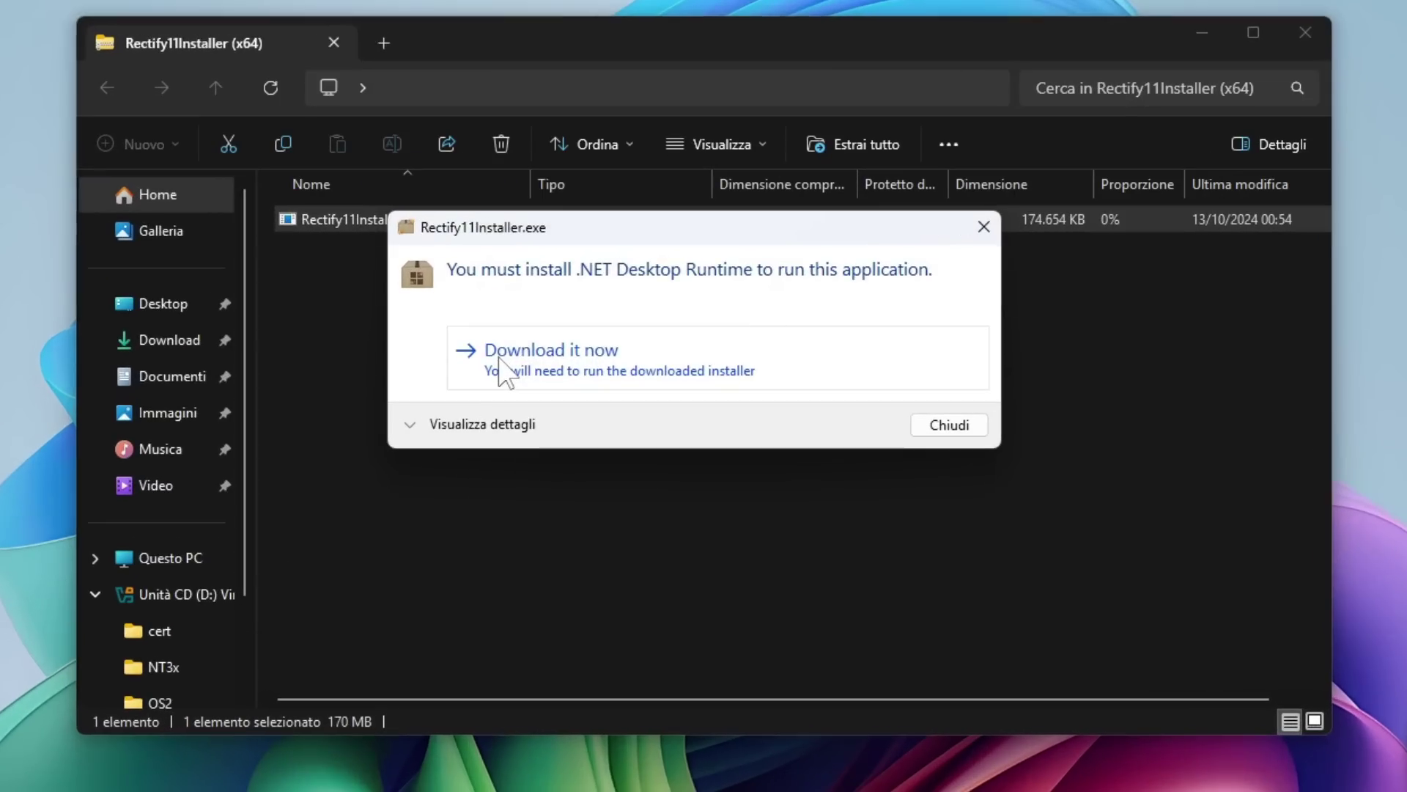
click(499, 357)
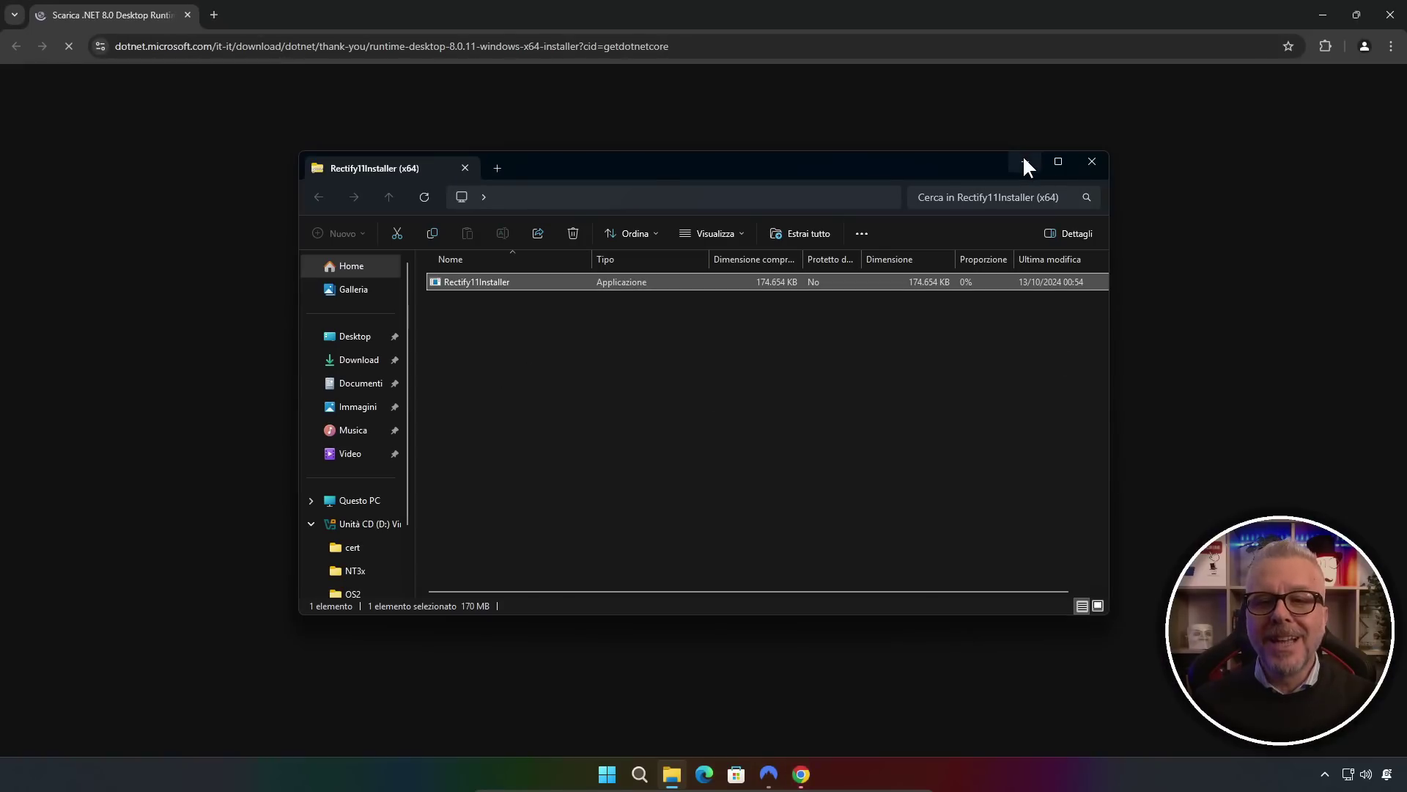
click(1024, 161)
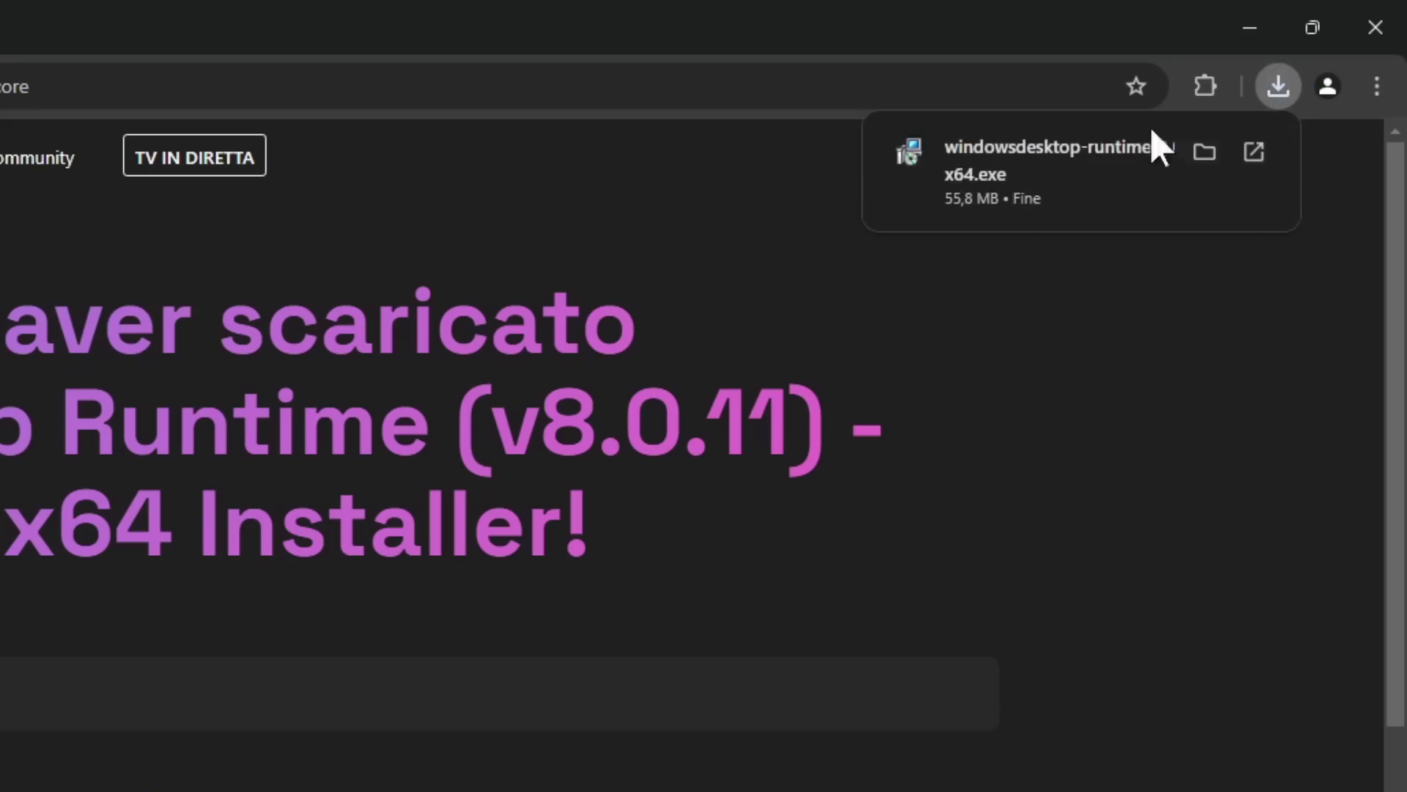
Run the downloaded windowsdesktop-runtime installer, install Microsoft Windows Desktop Runtime 8.0.11 (x64) and close the browser.
click(1027, 165)
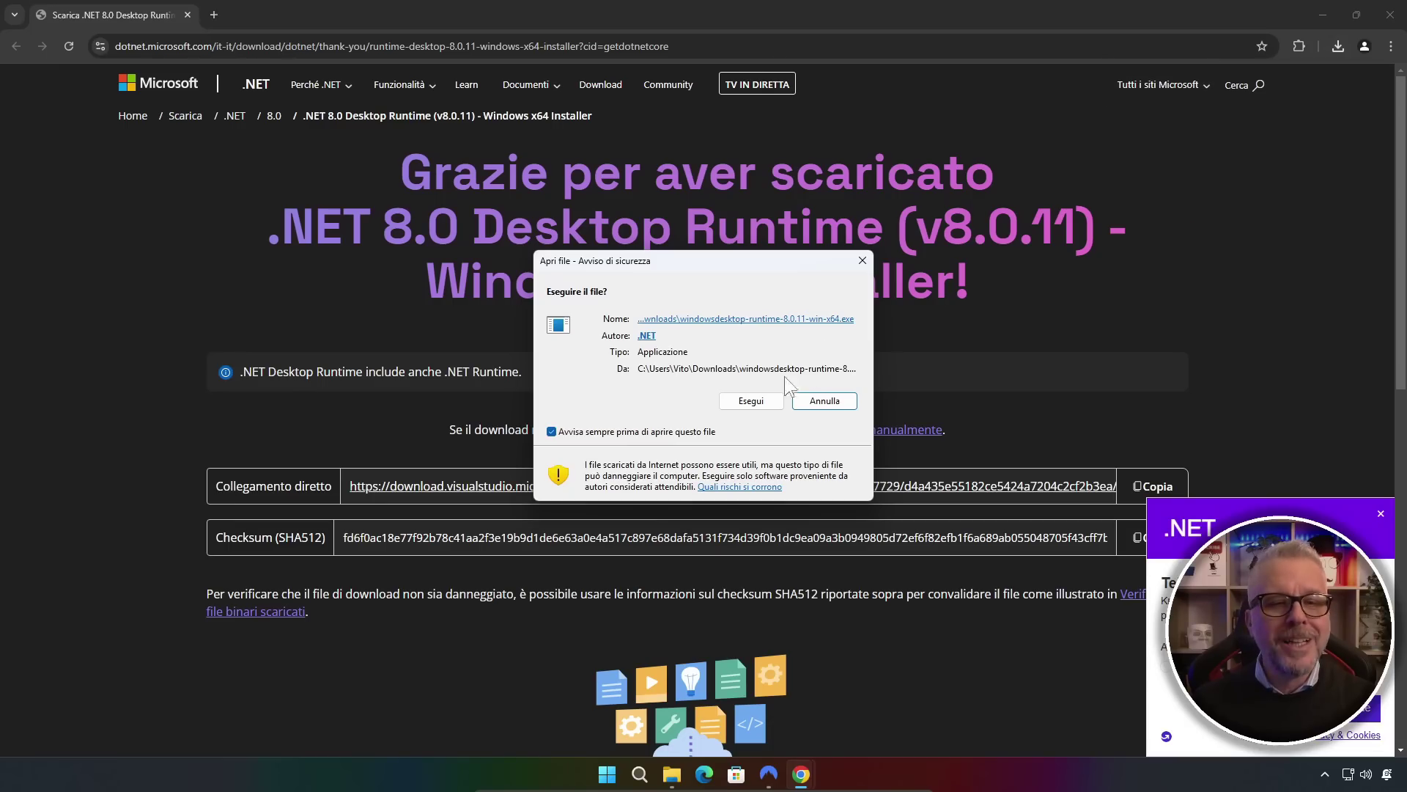
click(750, 400)
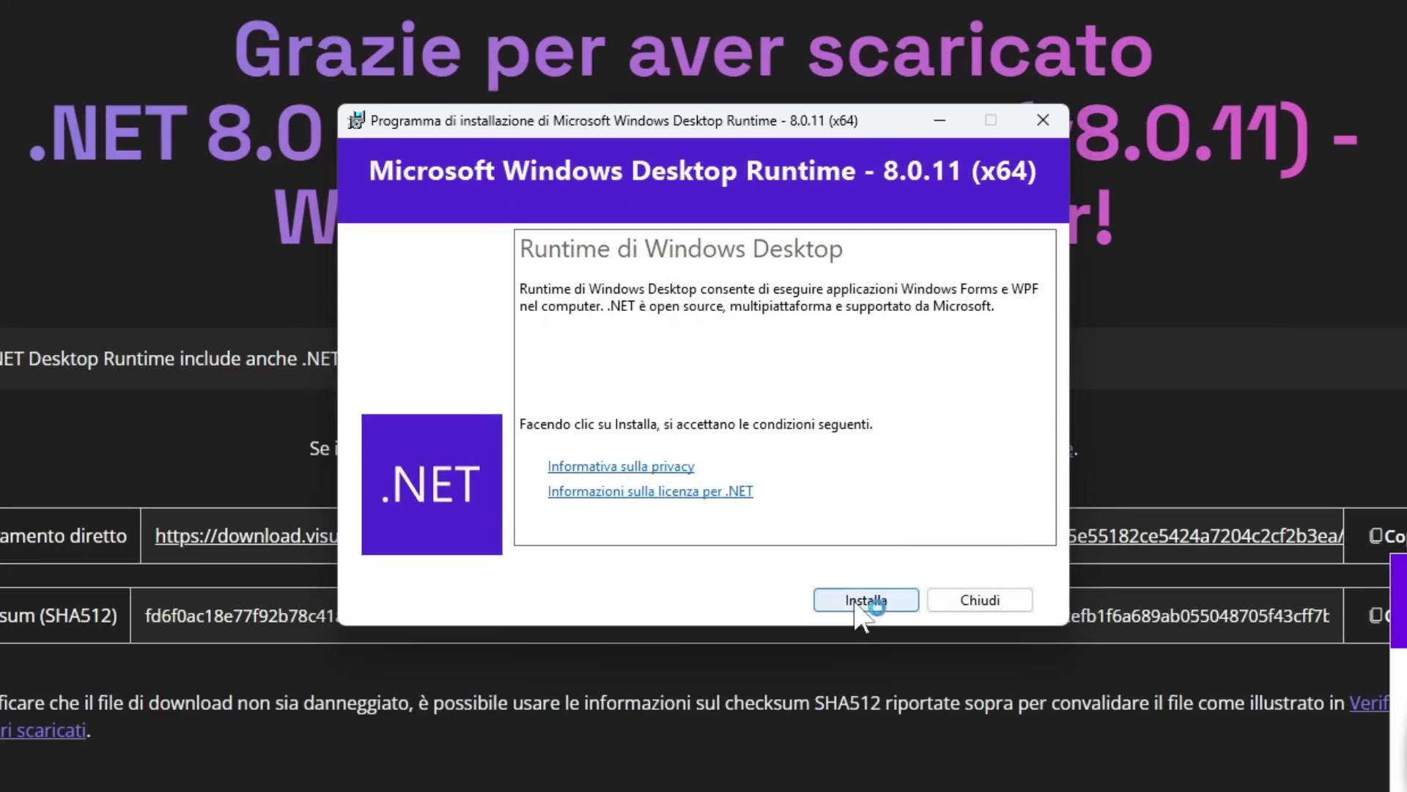
click(868, 599)
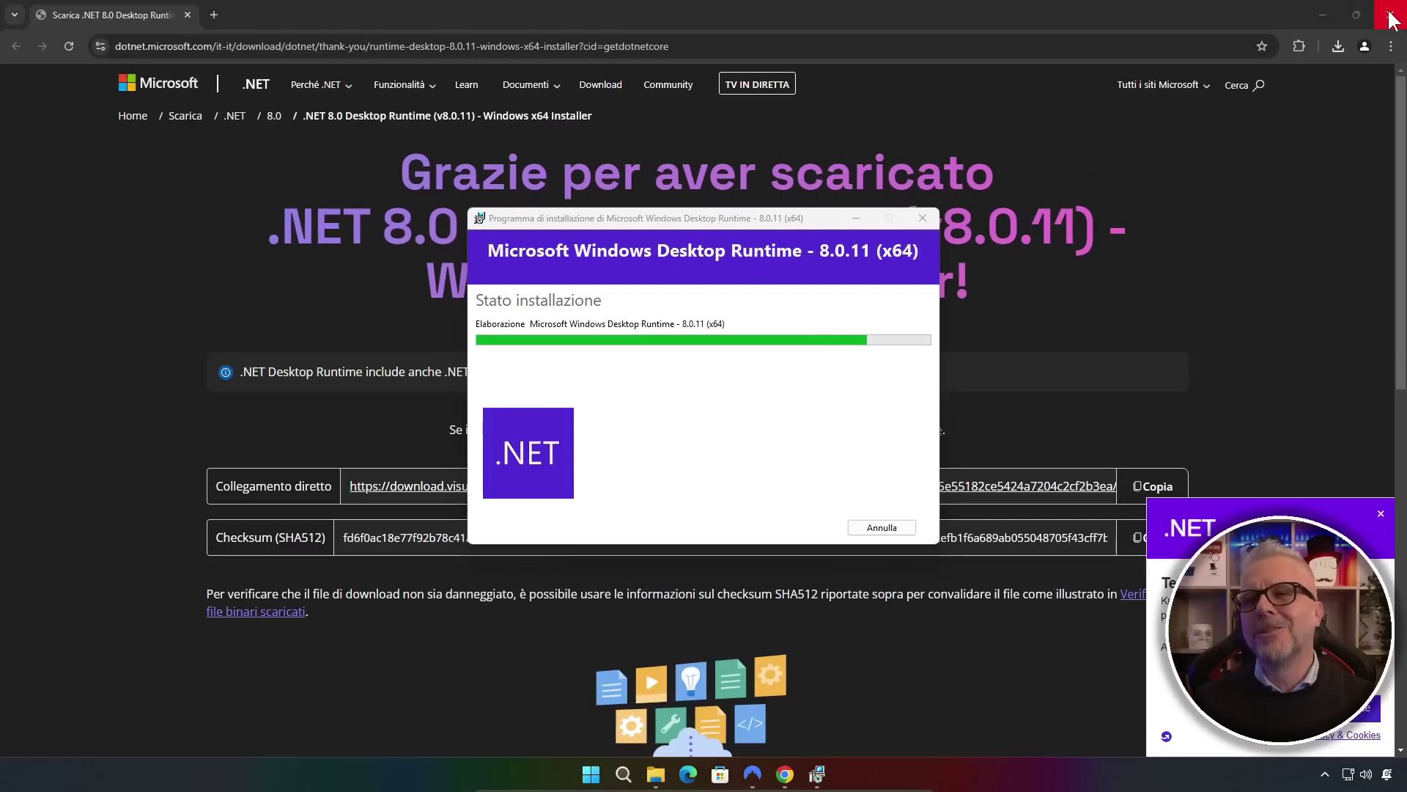
click(1390, 19)
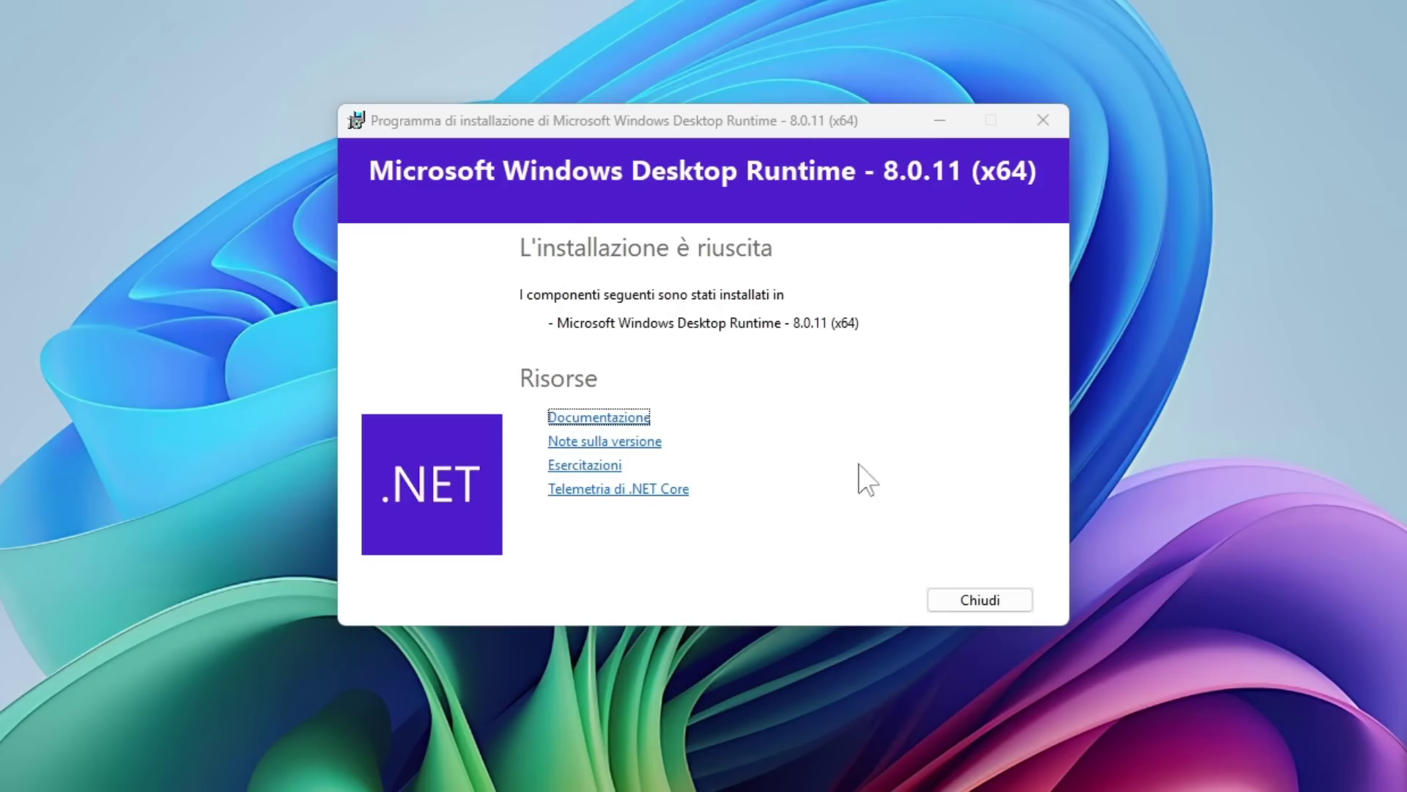
Close the finished .NET runtime installer and run Rectify11Installer again, allowing it to make changes to the device.
click(980, 603)
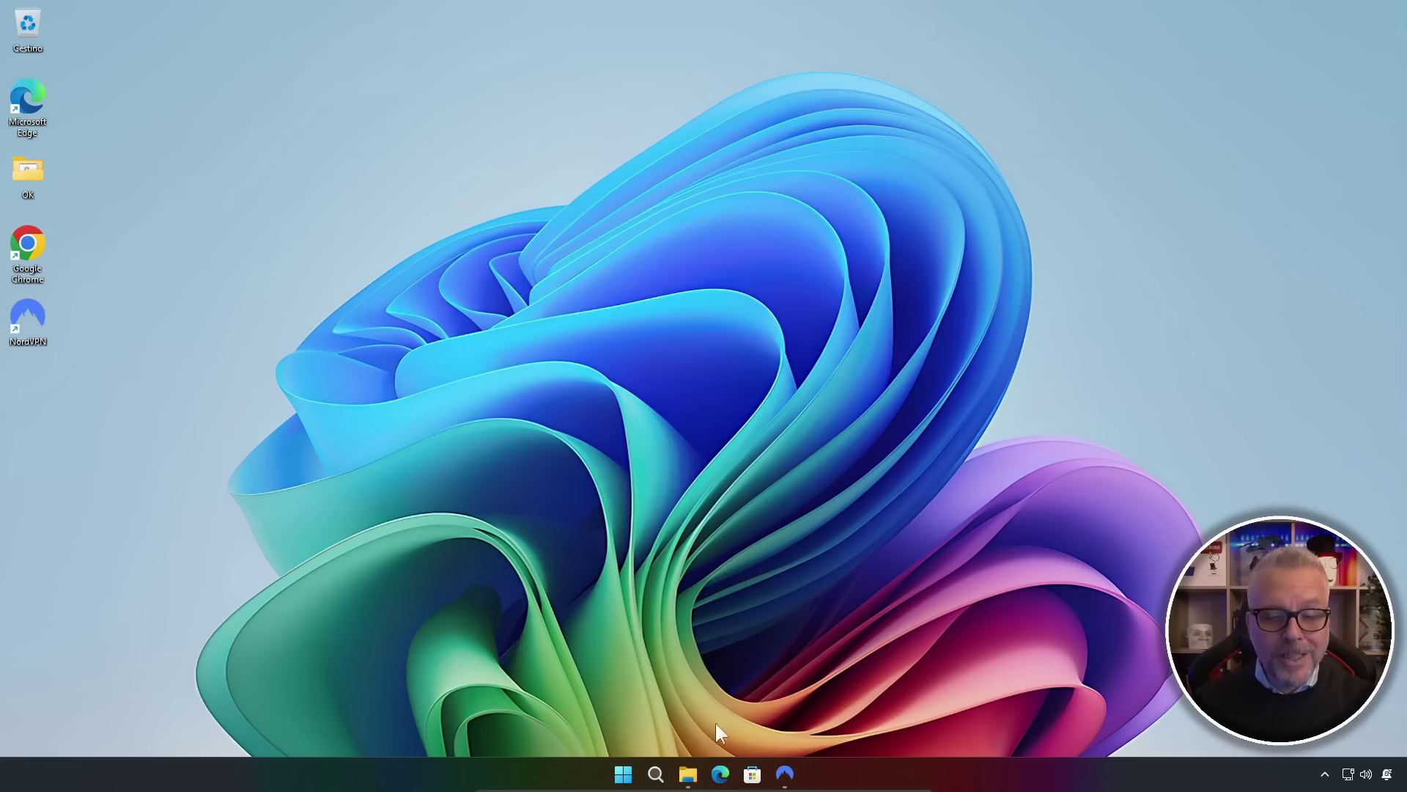
click(687, 774)
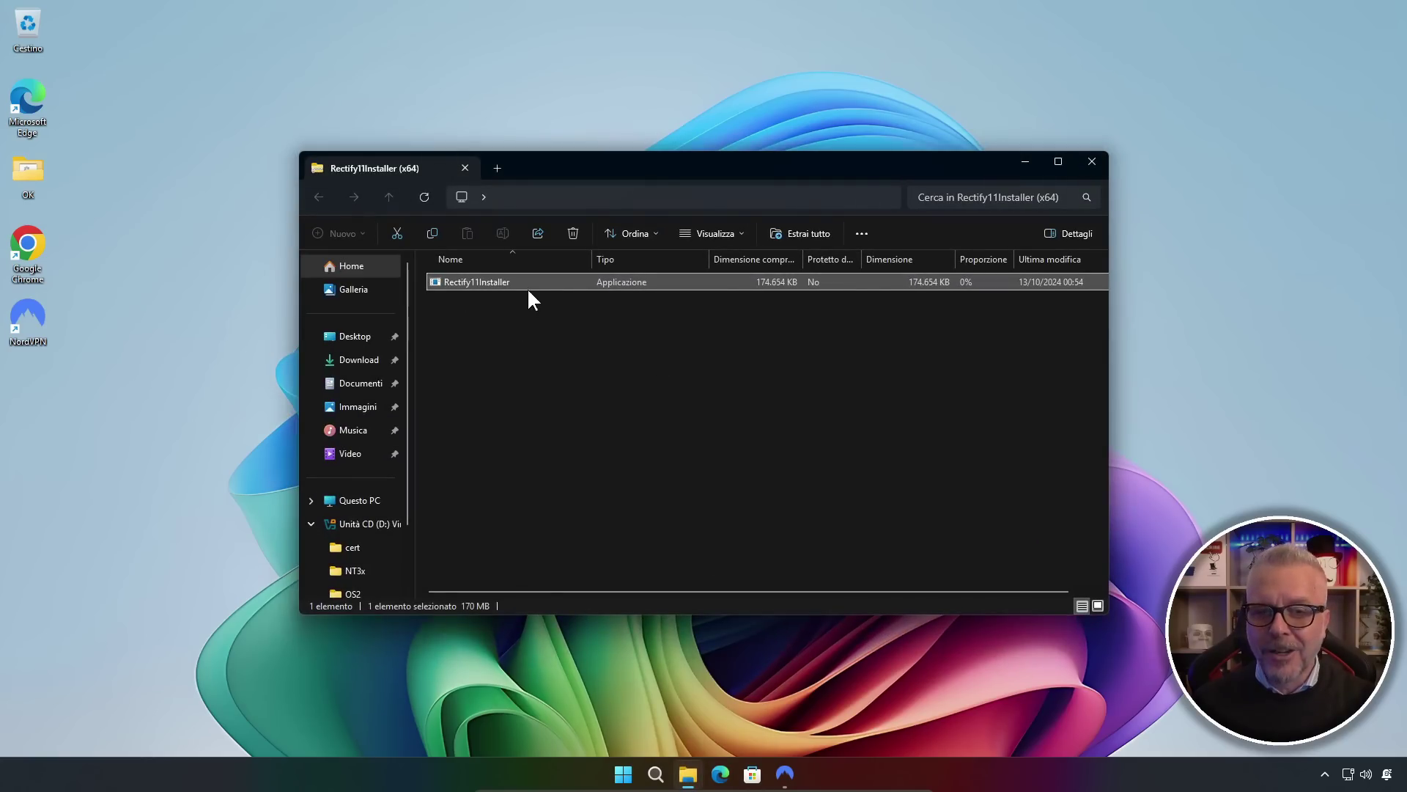
double_click(480, 282)
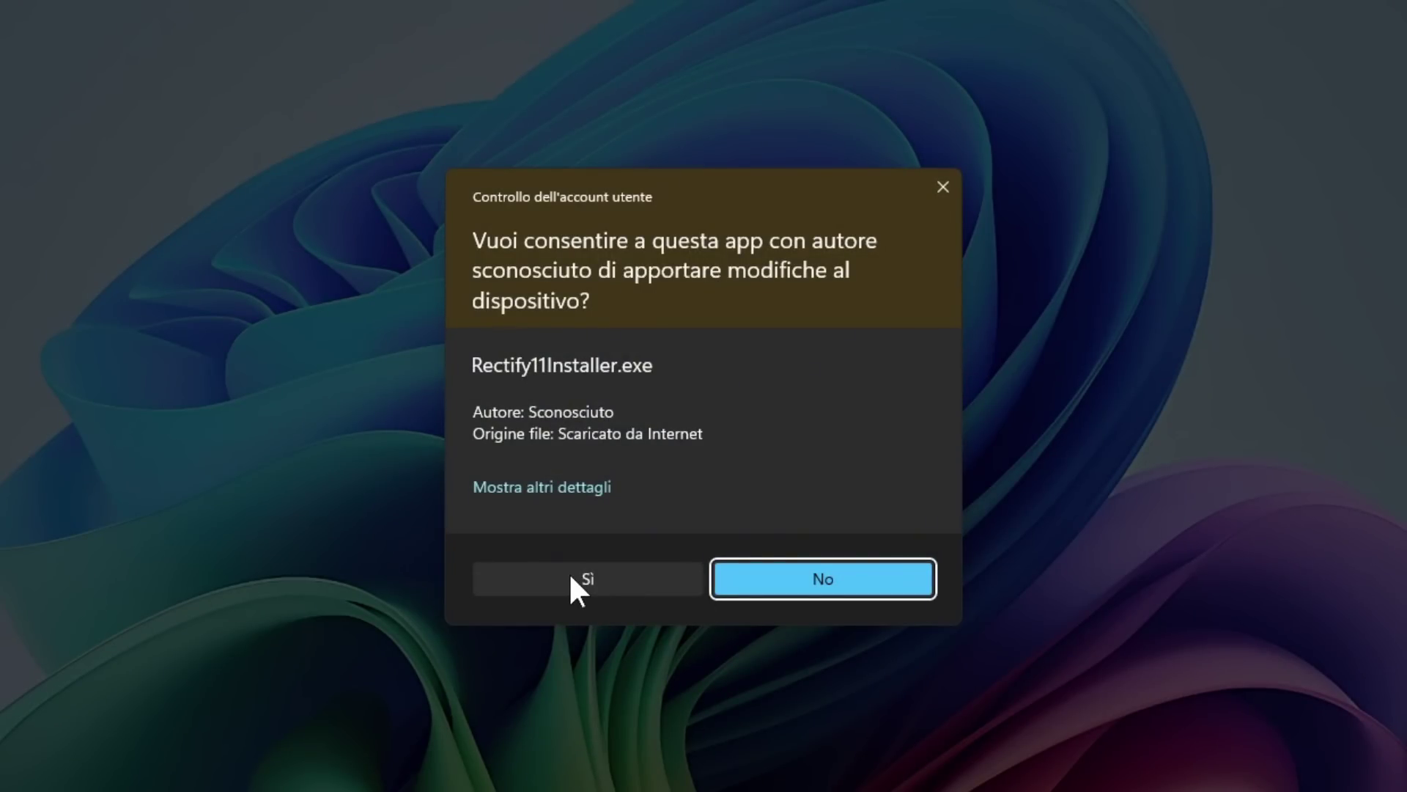
click(581, 579)
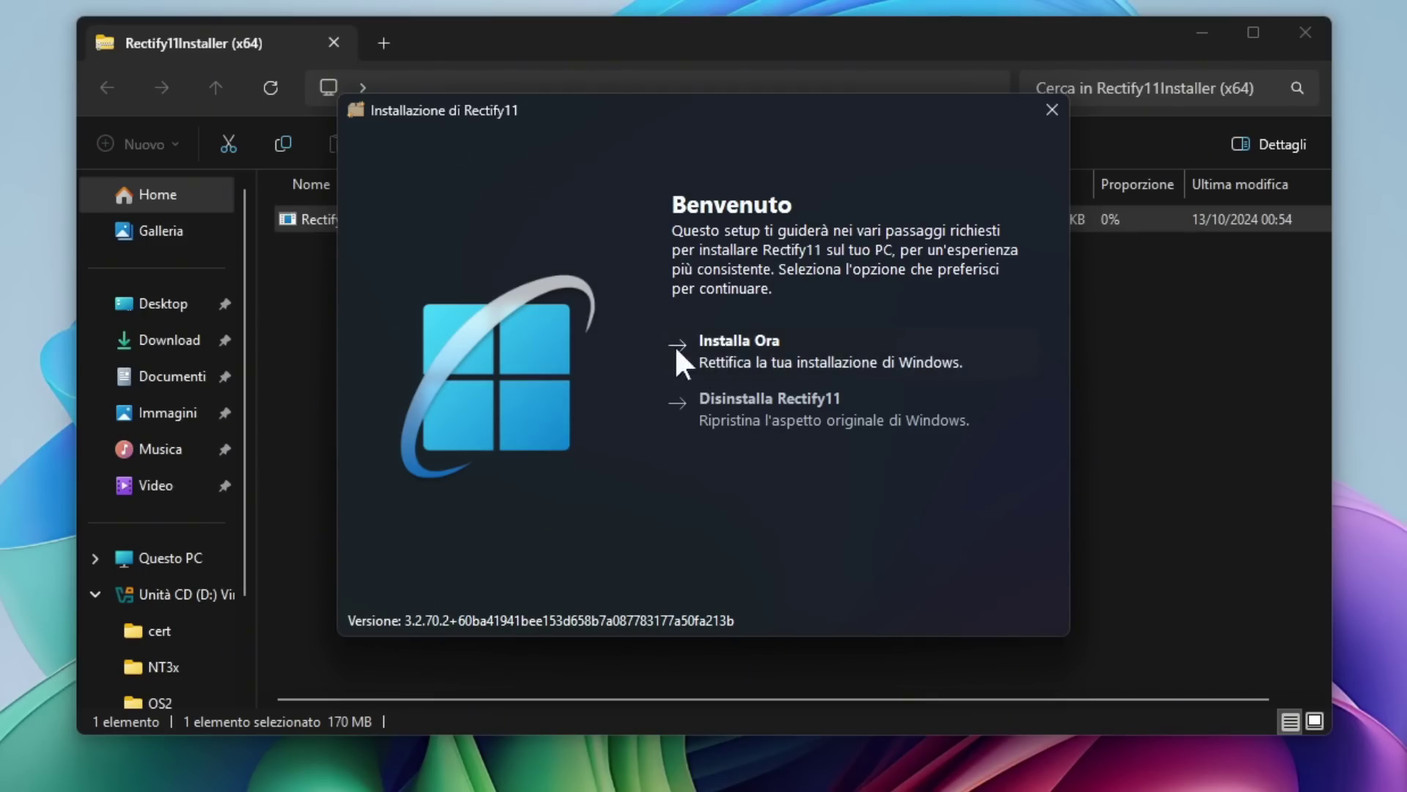
Start the Rectify11 installation, continuing past the antivirus notice and accepting the licence agreement.
click(747, 352)
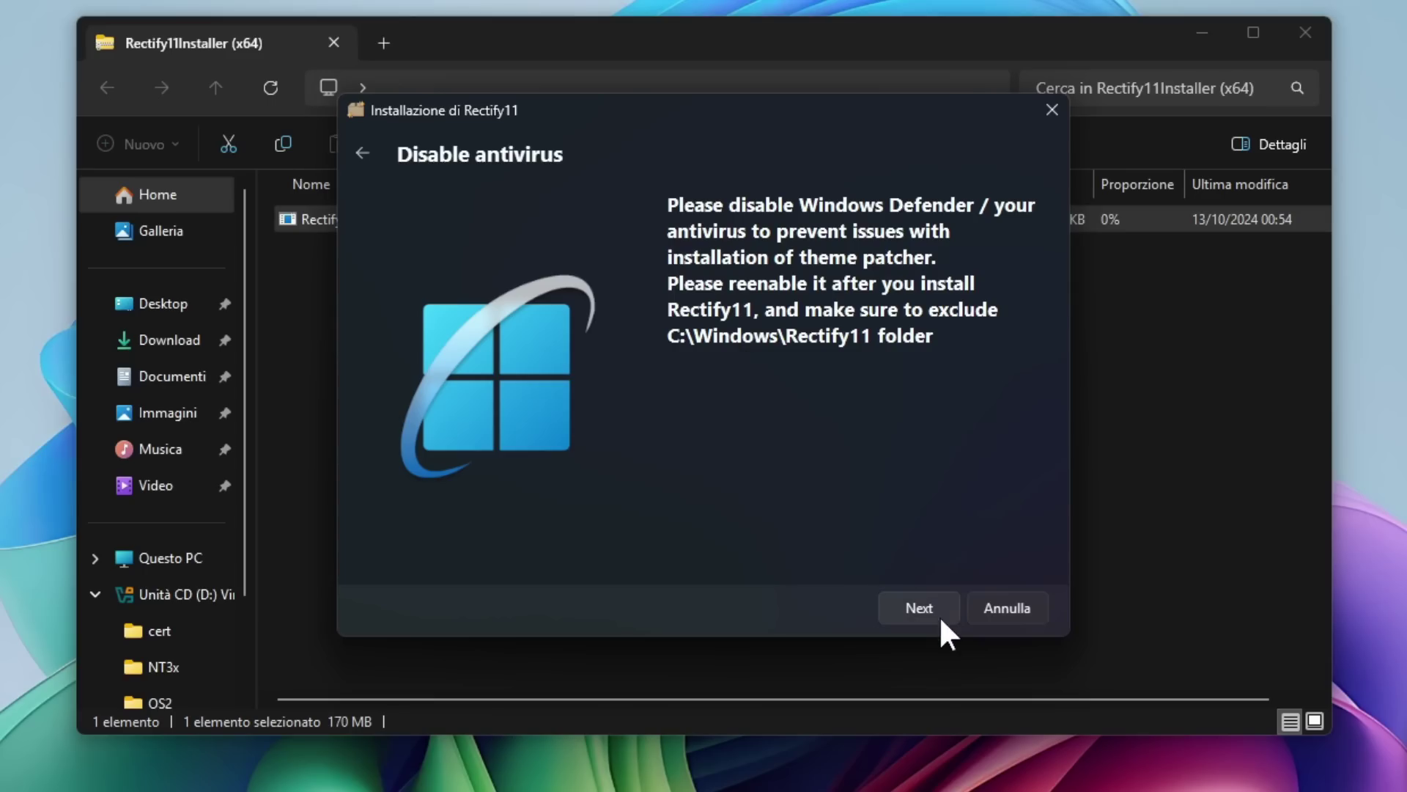
click(919, 608)
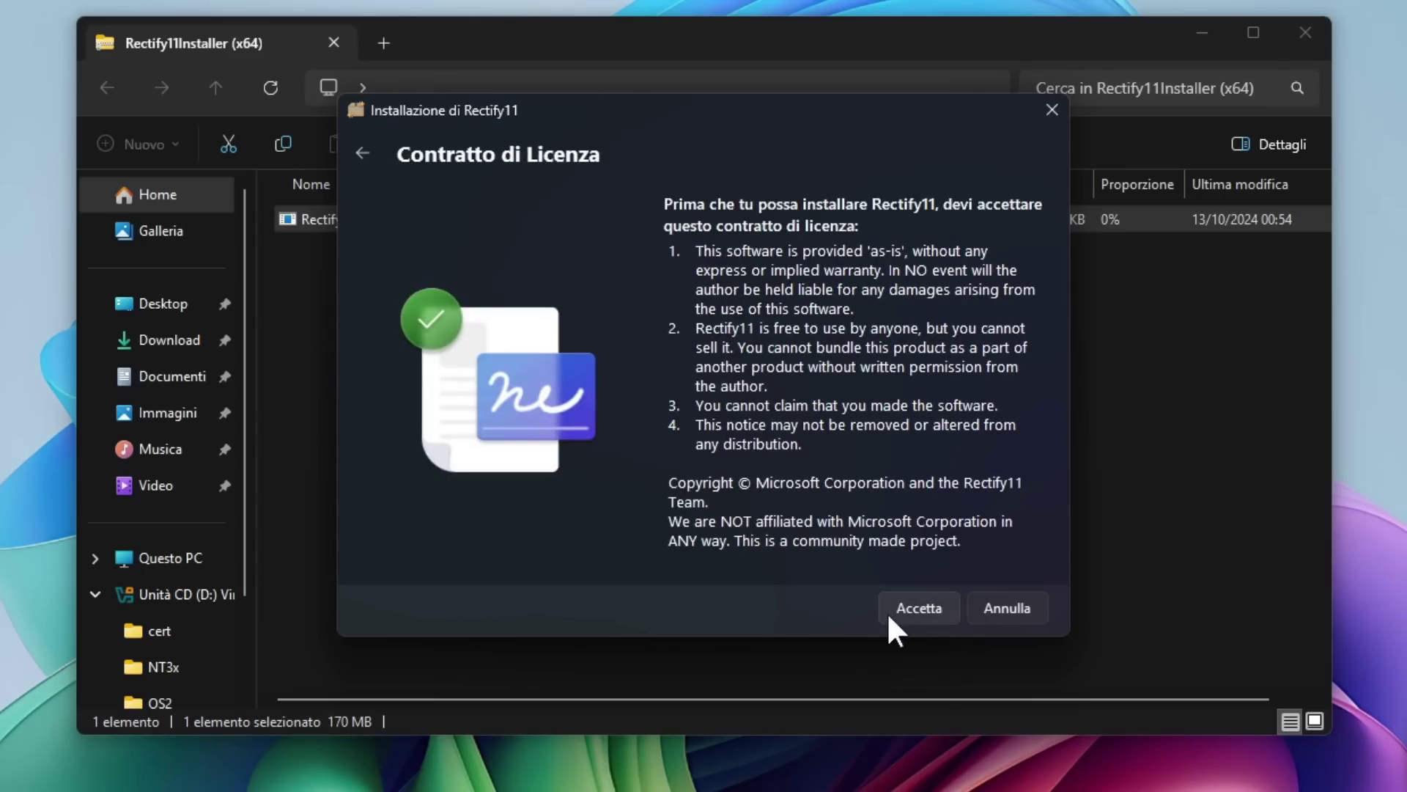
click(919, 608)
Select all the Icone di sistema, Temi and Extra components for installation and continue to the customization page.
click(676, 263)
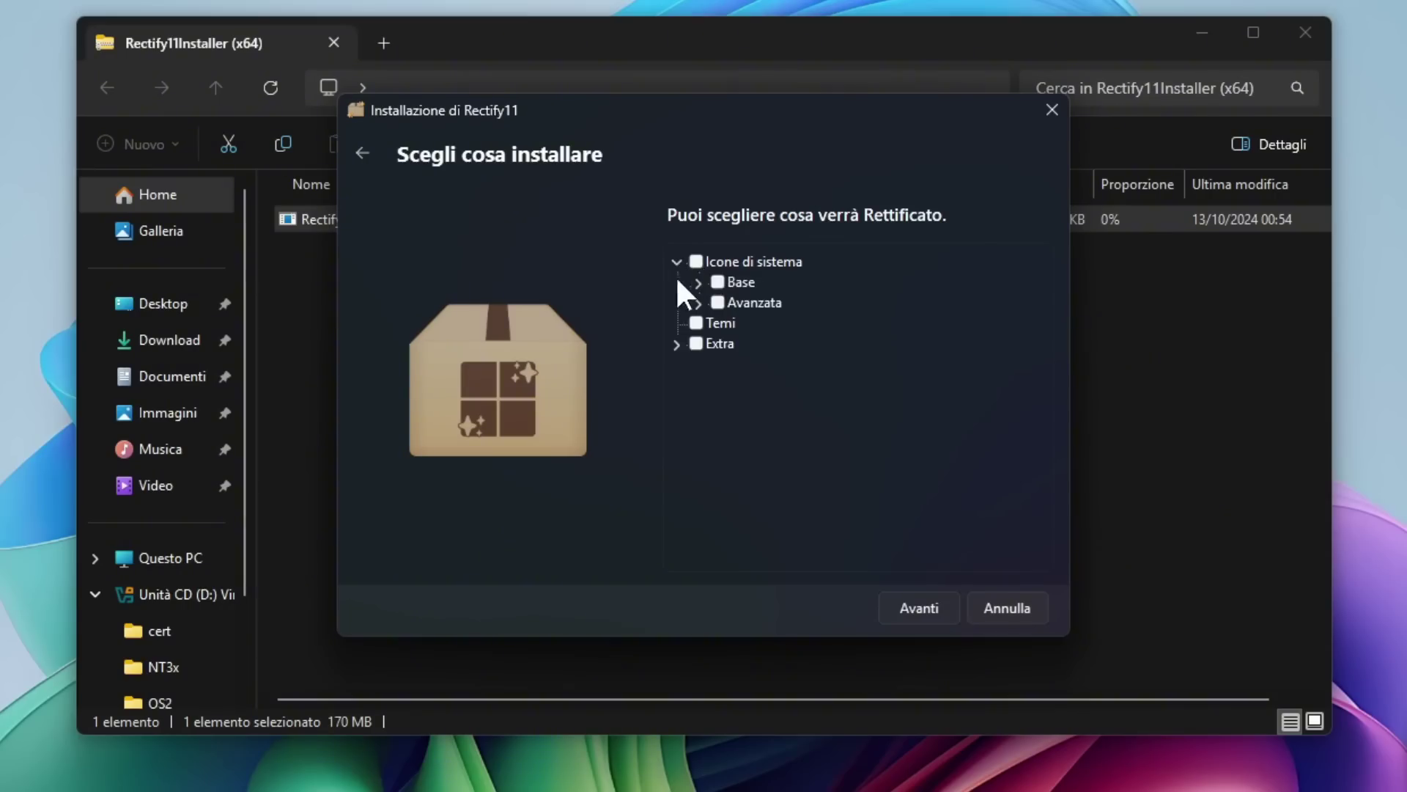
click(698, 284)
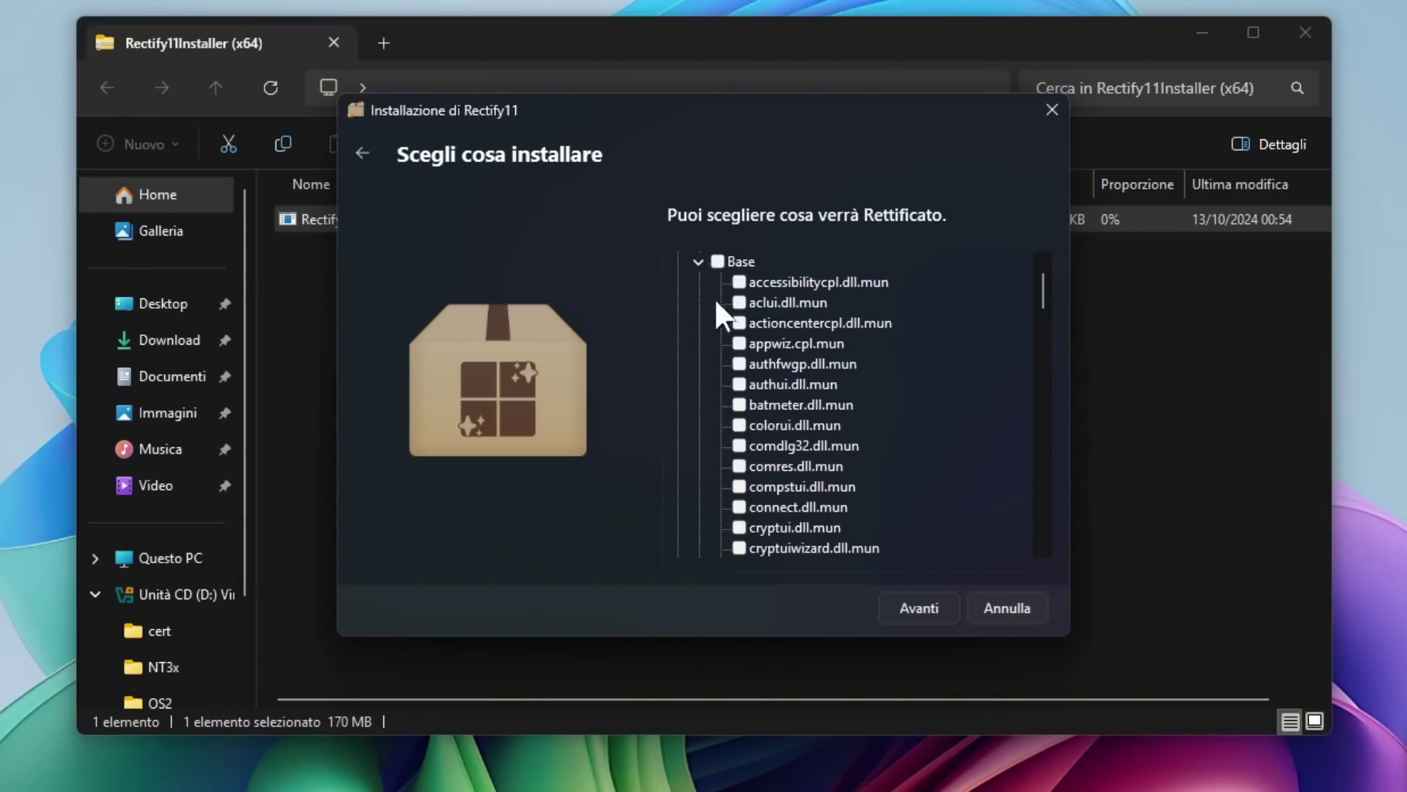
scroll(708, 301, up, 1)
click(697, 262)
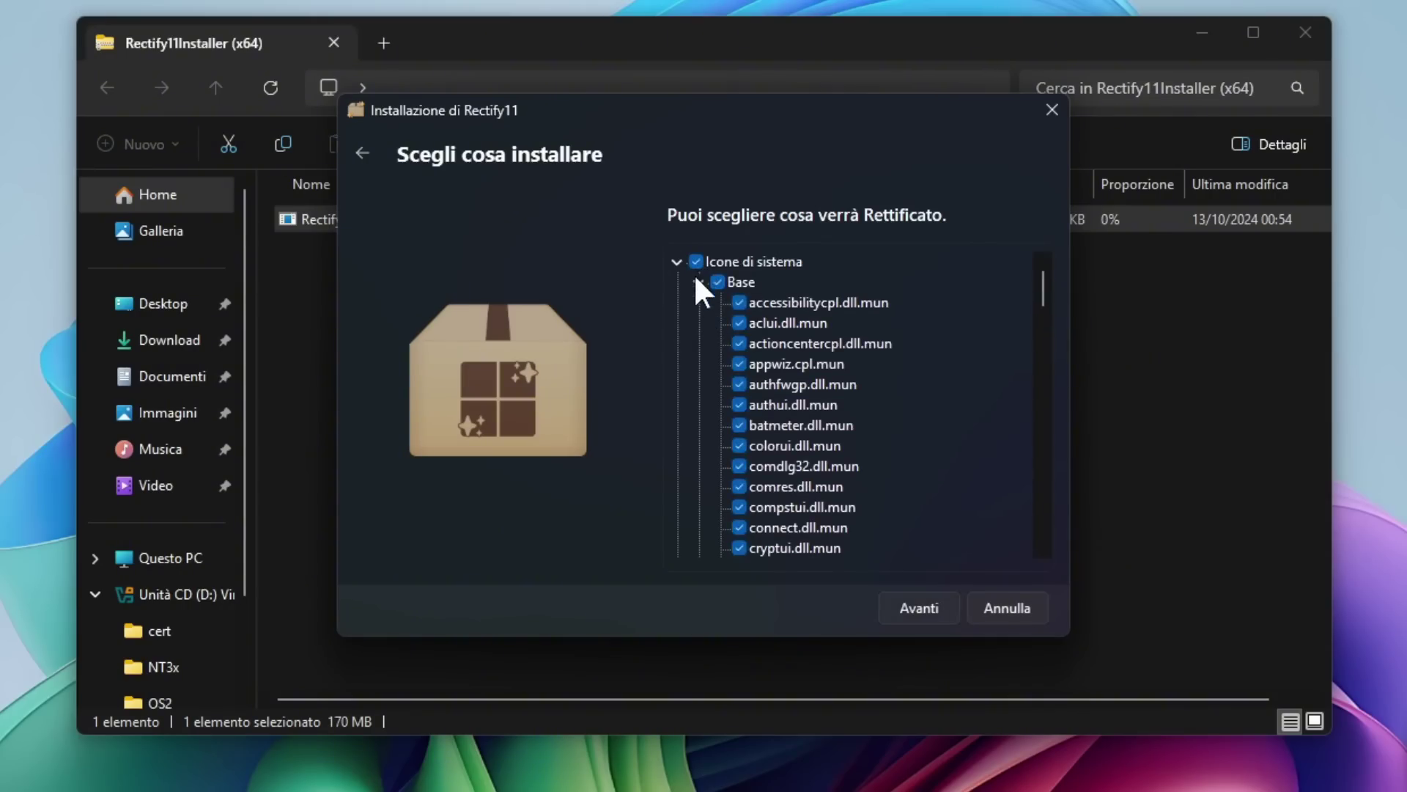
click(676, 263)
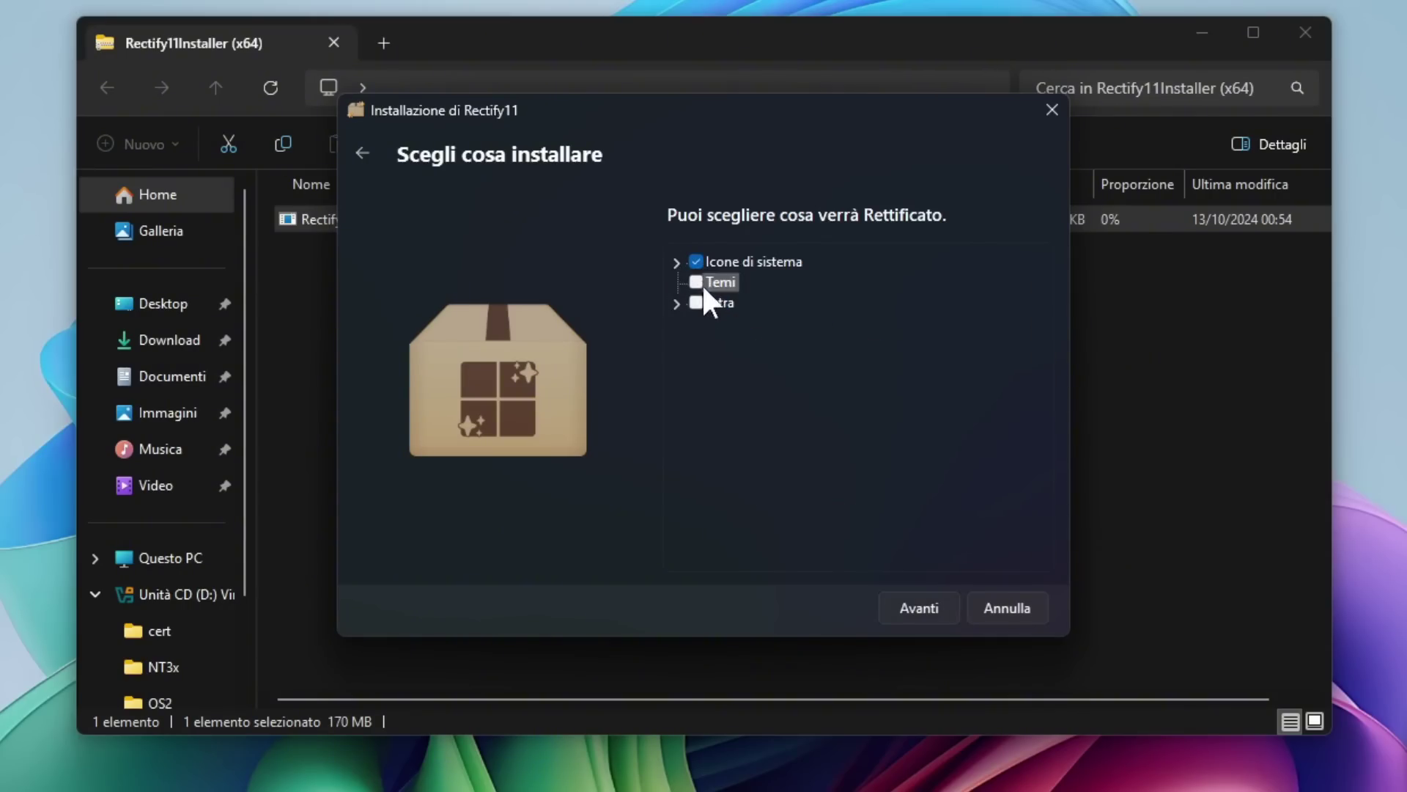
click(696, 282)
click(677, 303)
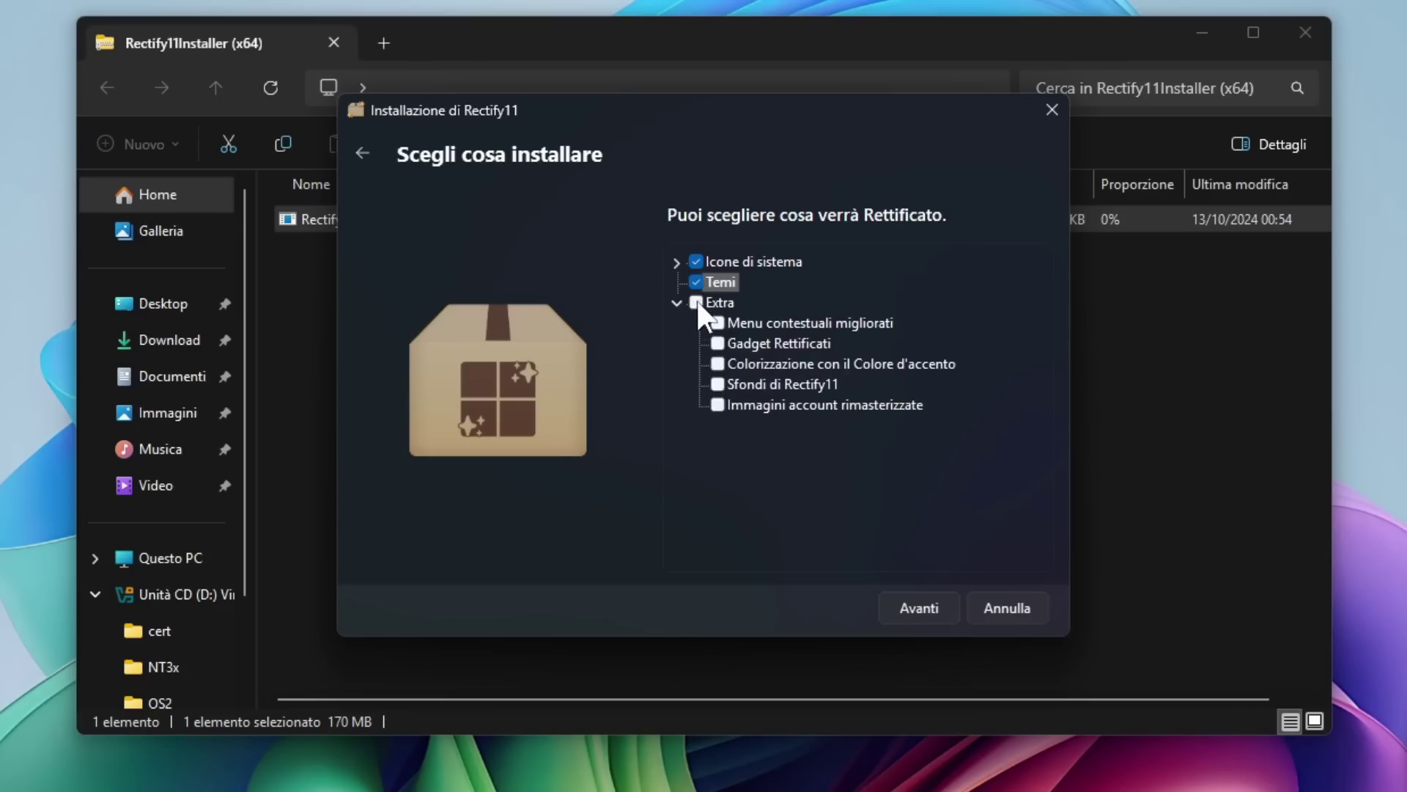
click(696, 303)
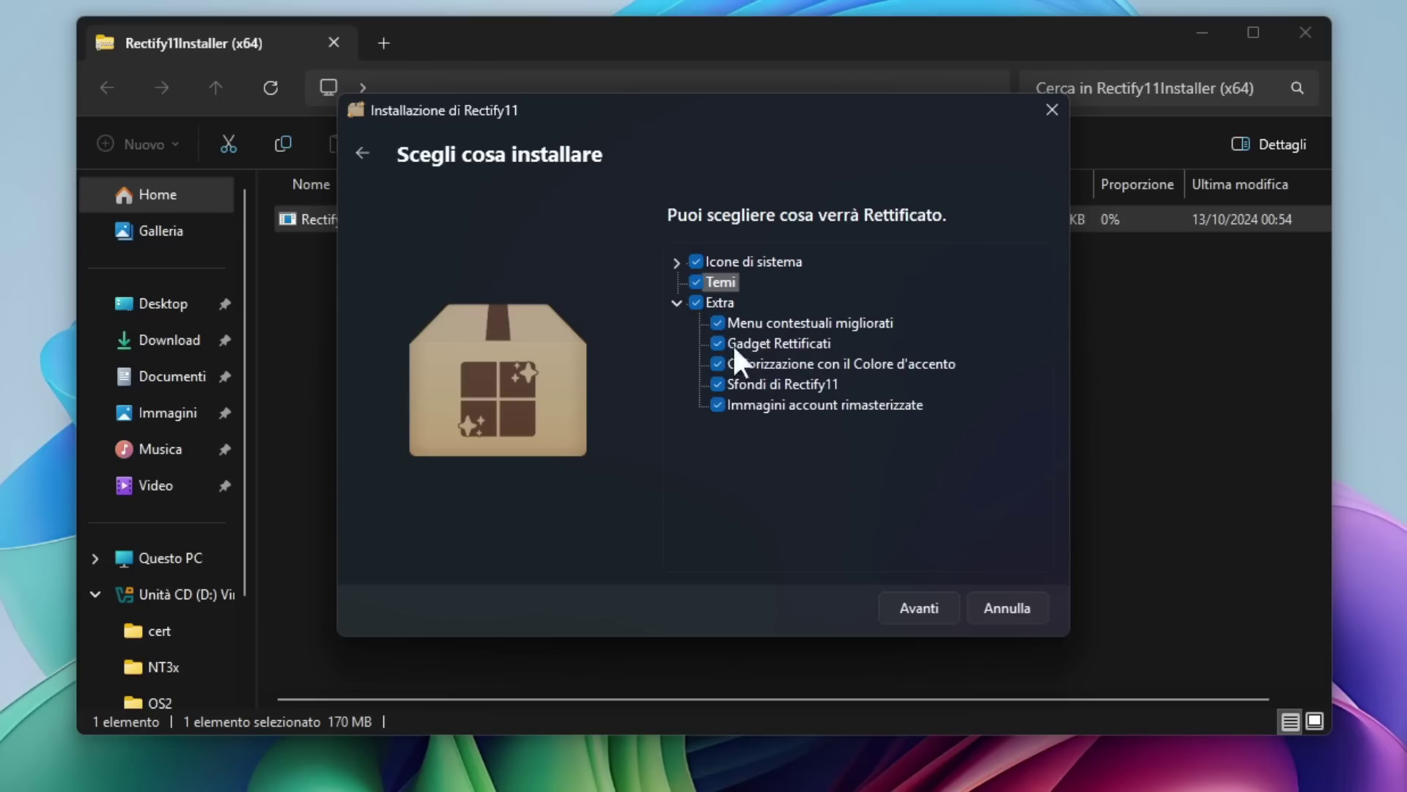
click(914, 608)
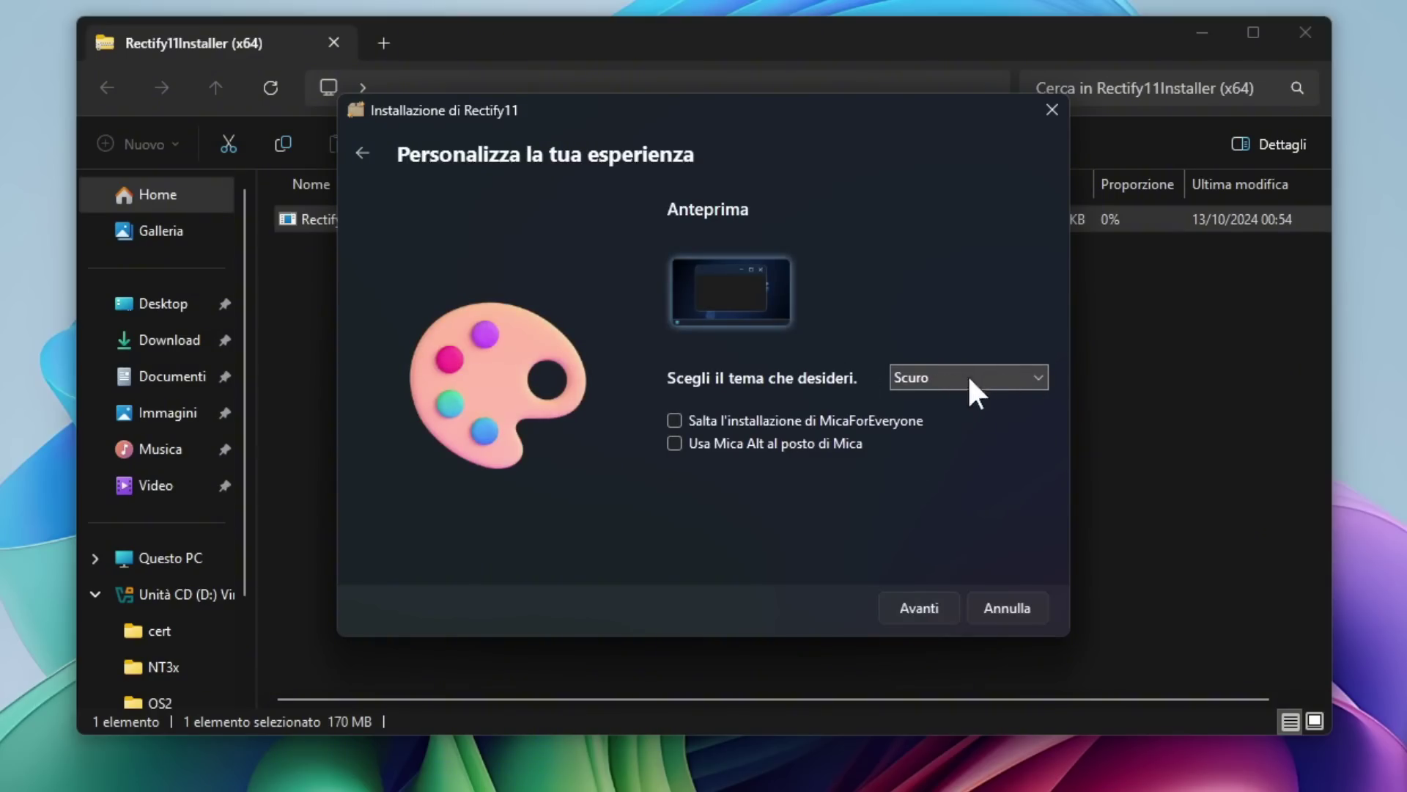
Keep the Scuro theme and set the context menu style to Menu Fluent Migliorati (Tutte le opzioni insieme).
click(918, 605)
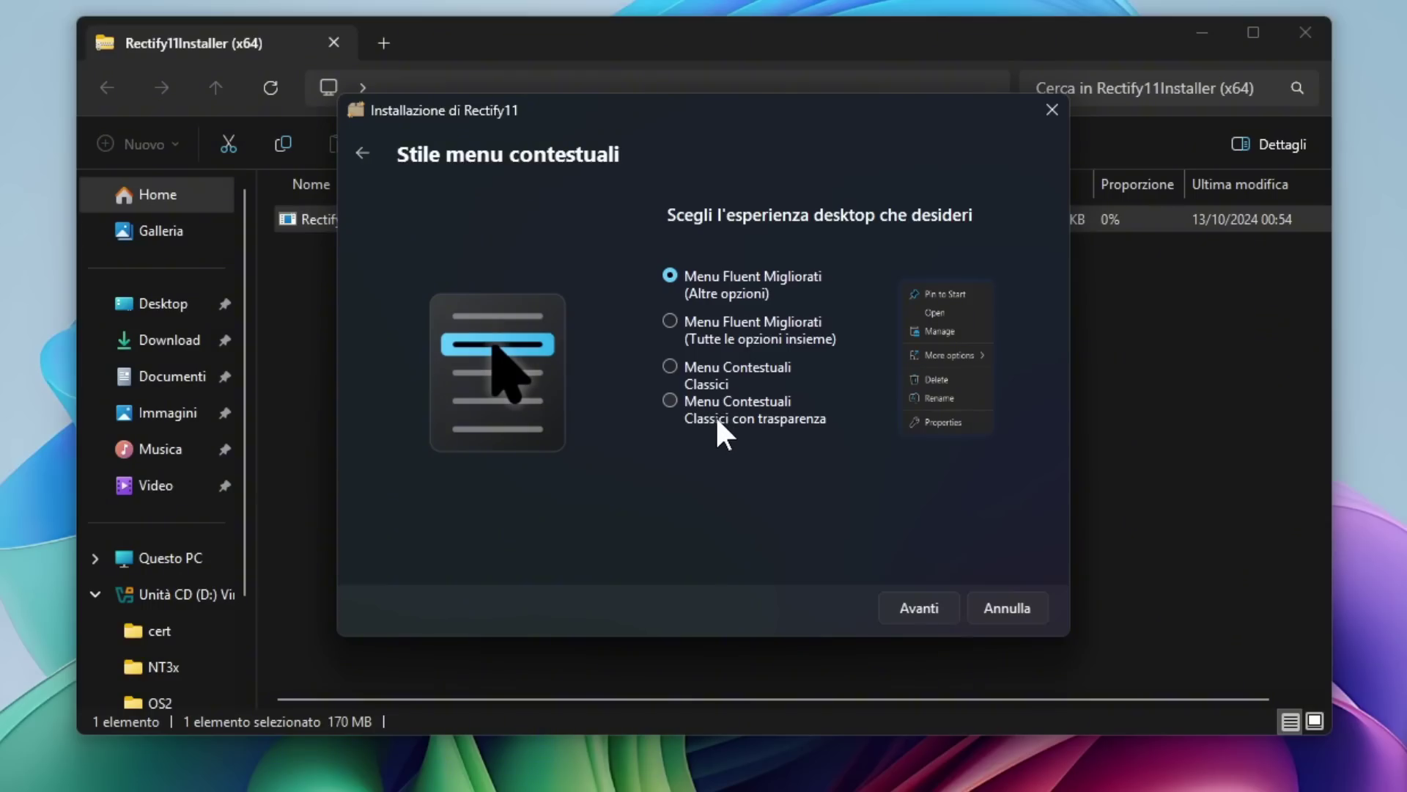
click(669, 322)
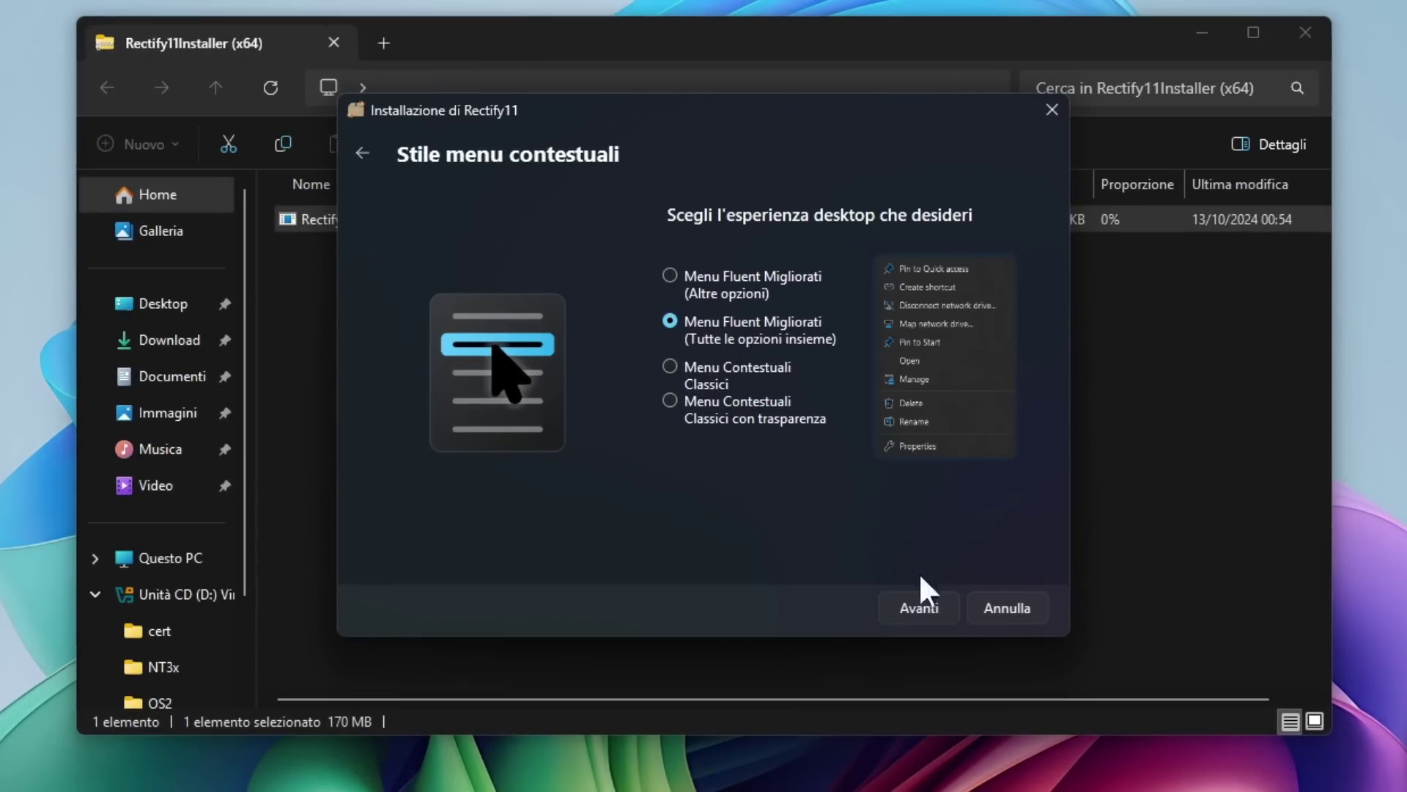
click(843, 534)
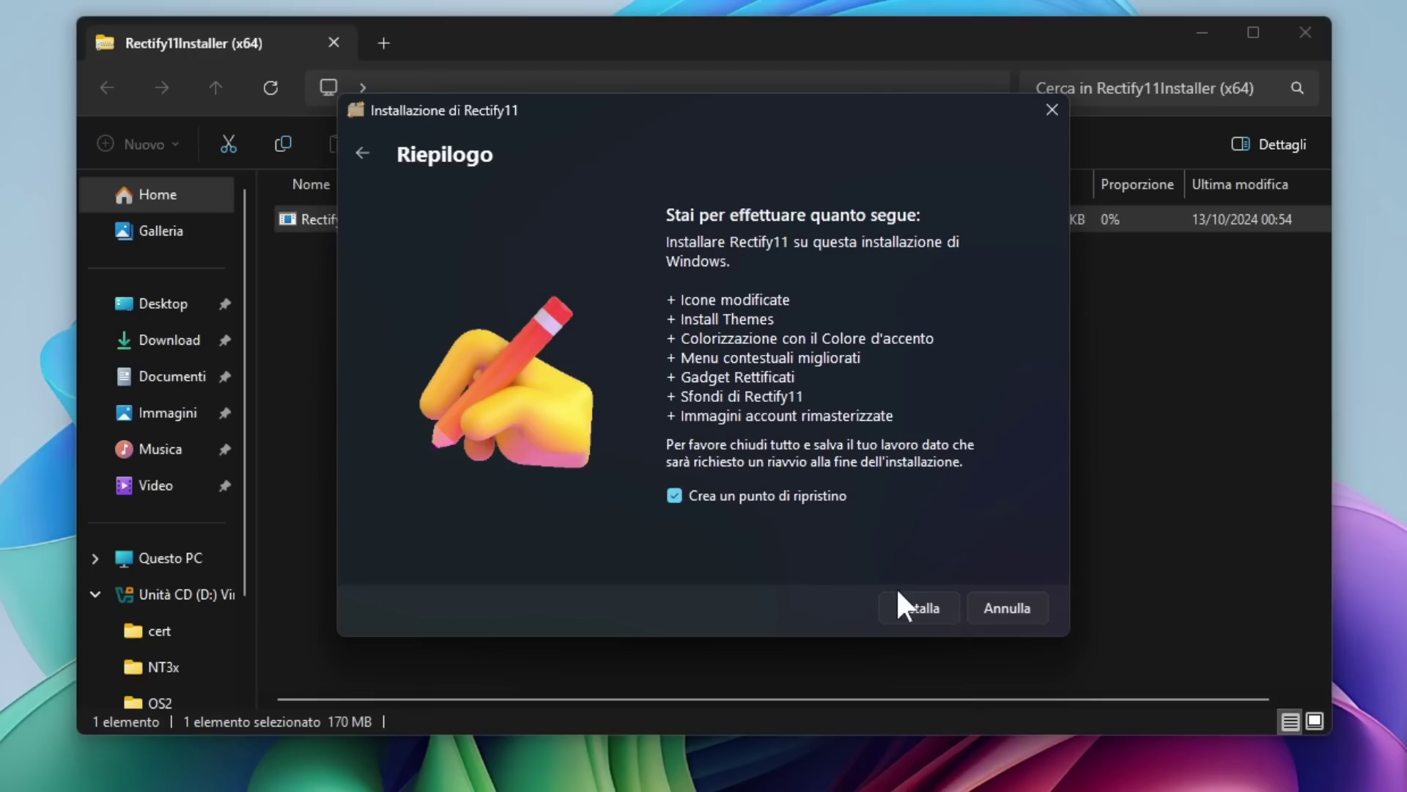
Install the selected Rectify11 components with a restore point and restart the PC.
click(917, 615)
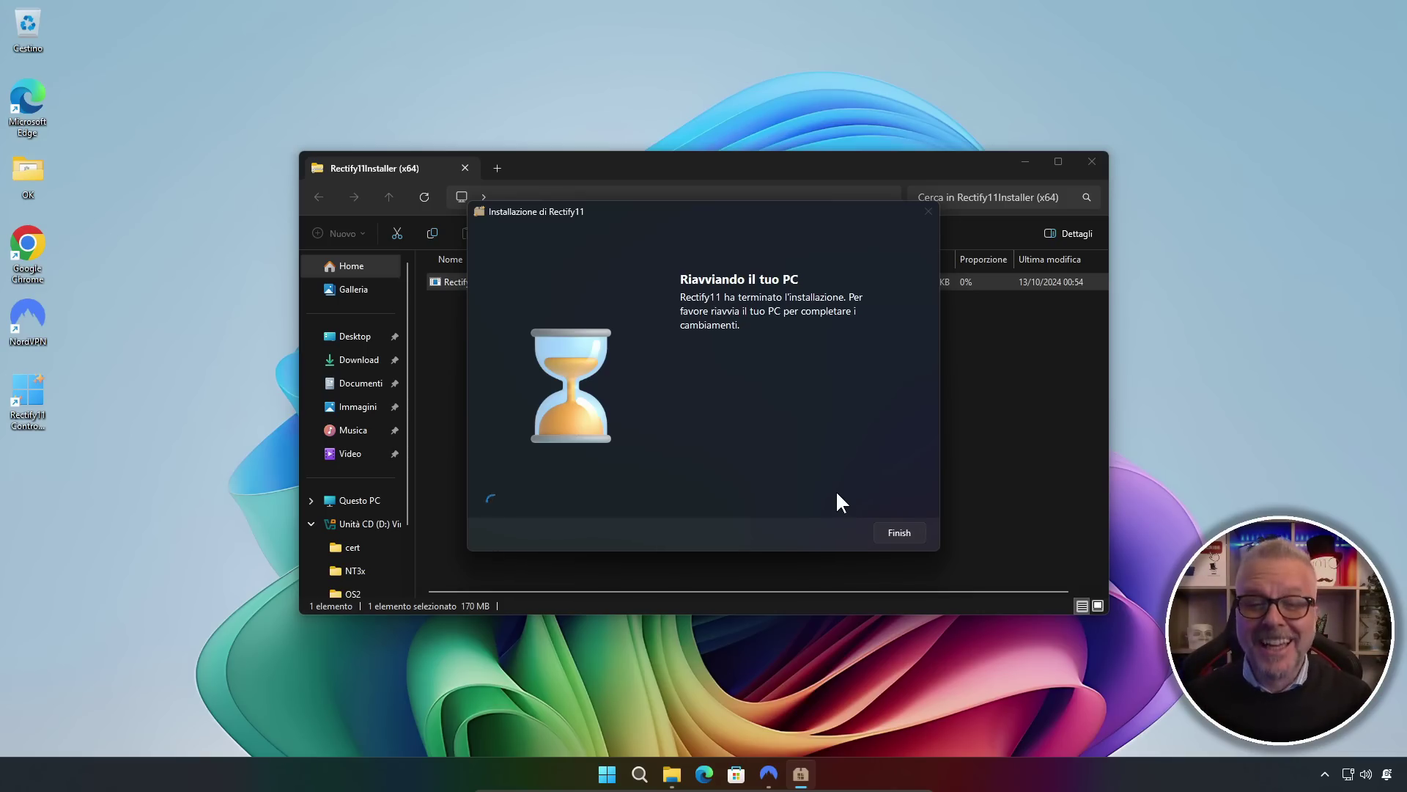
click(898, 533)
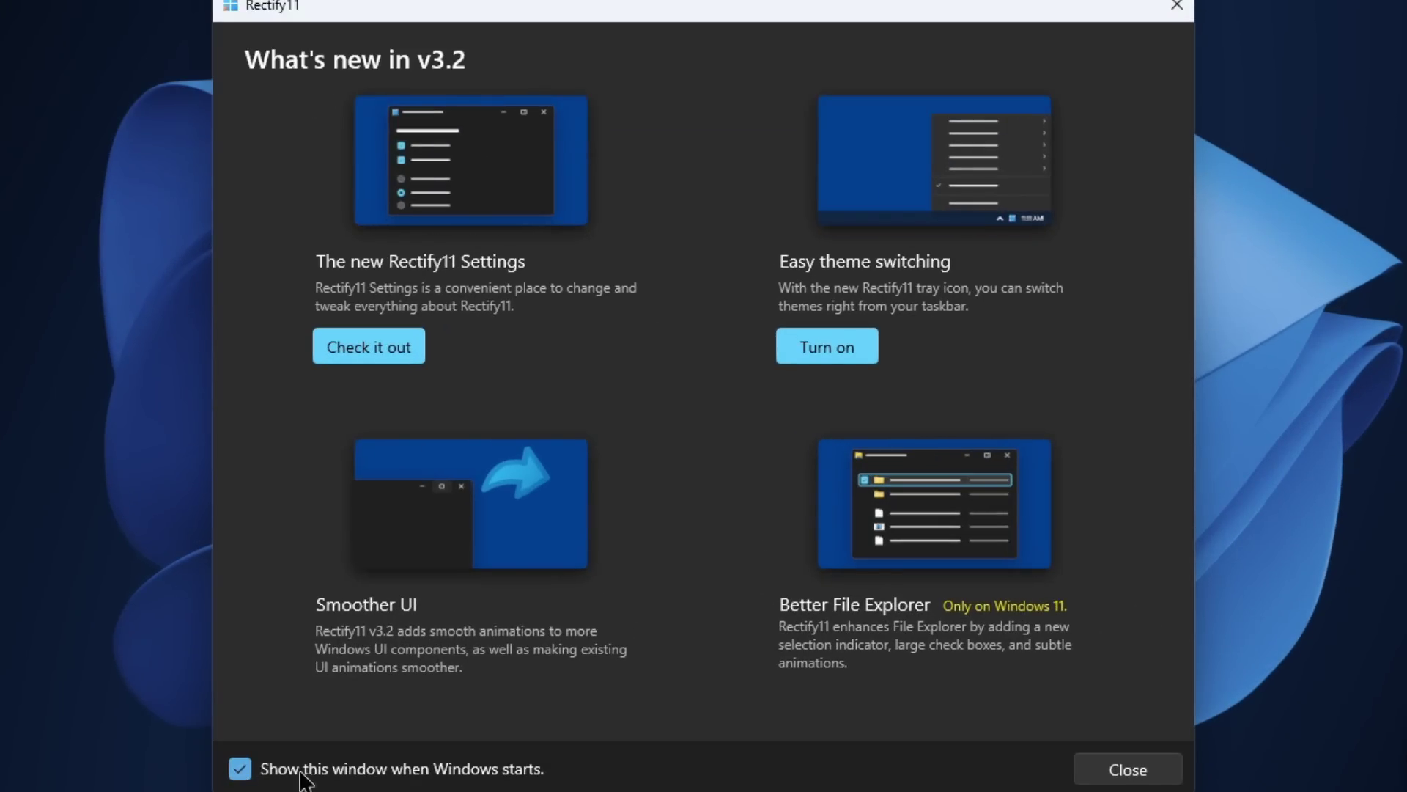
Stop the What's new window from showing at Windows startup, turn on easy theme switching and close the window.
click(240, 768)
click(826, 347)
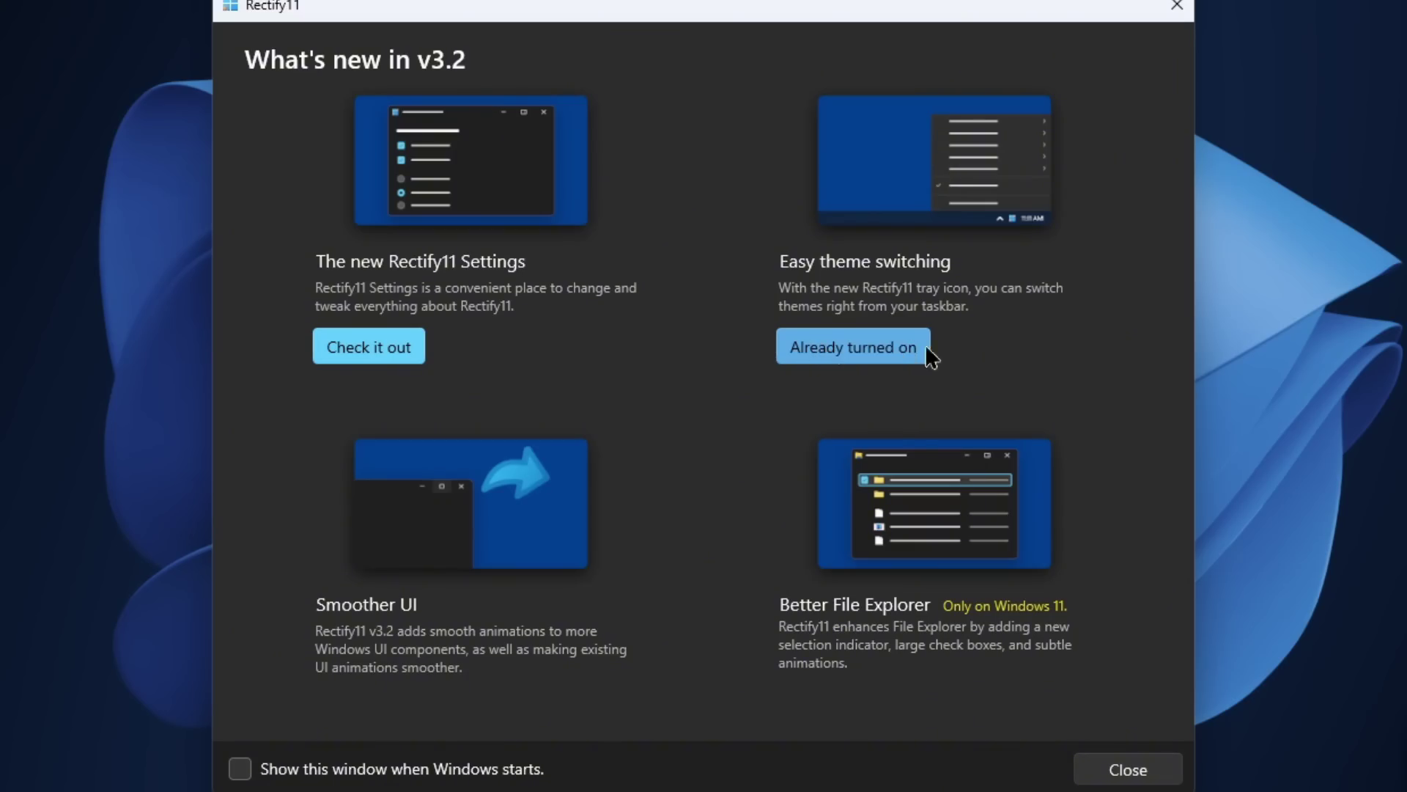
click(1134, 773)
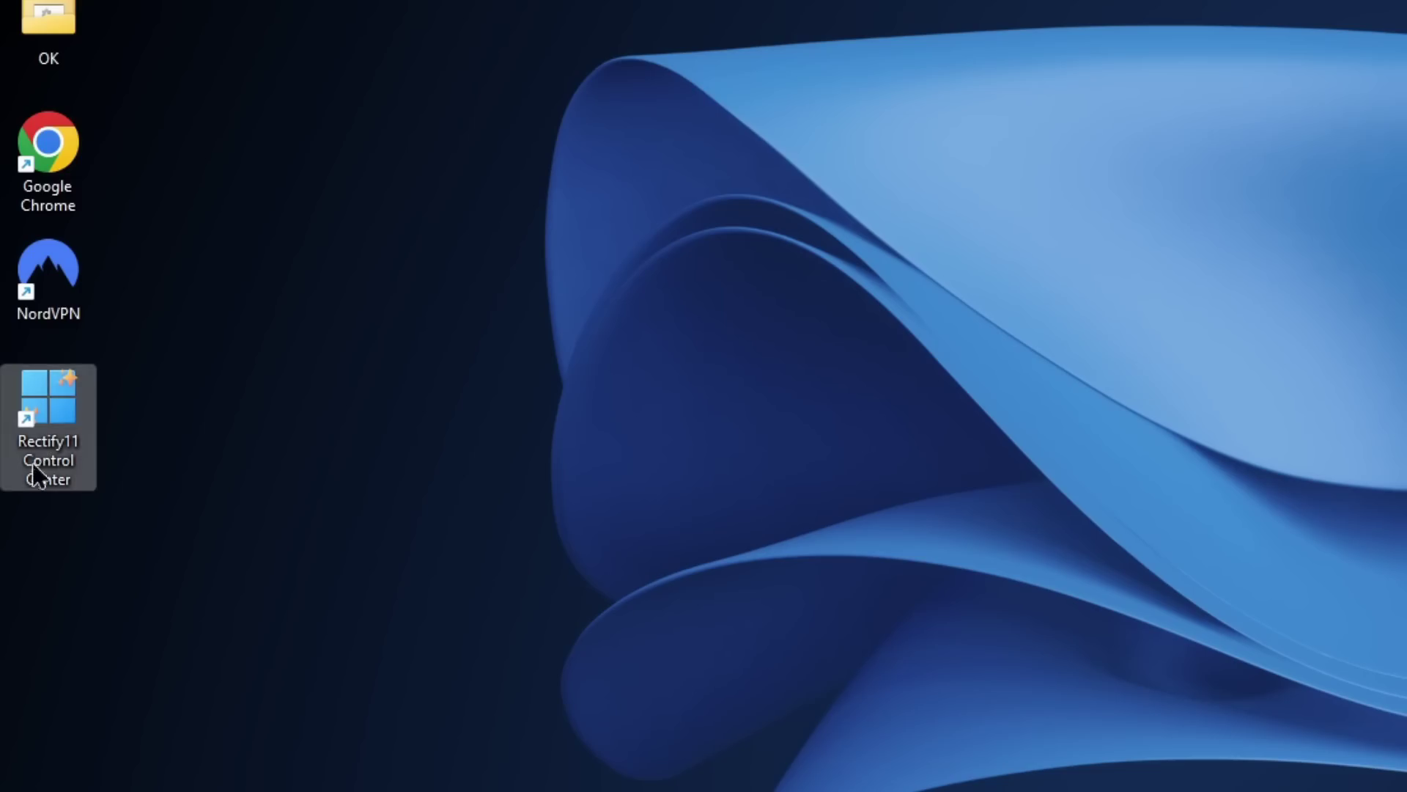
Open Rectify11 Control Center, unlock the unavailable settings and set Menus to Nilesoft Shell (all items in root).
double_click(55, 394)
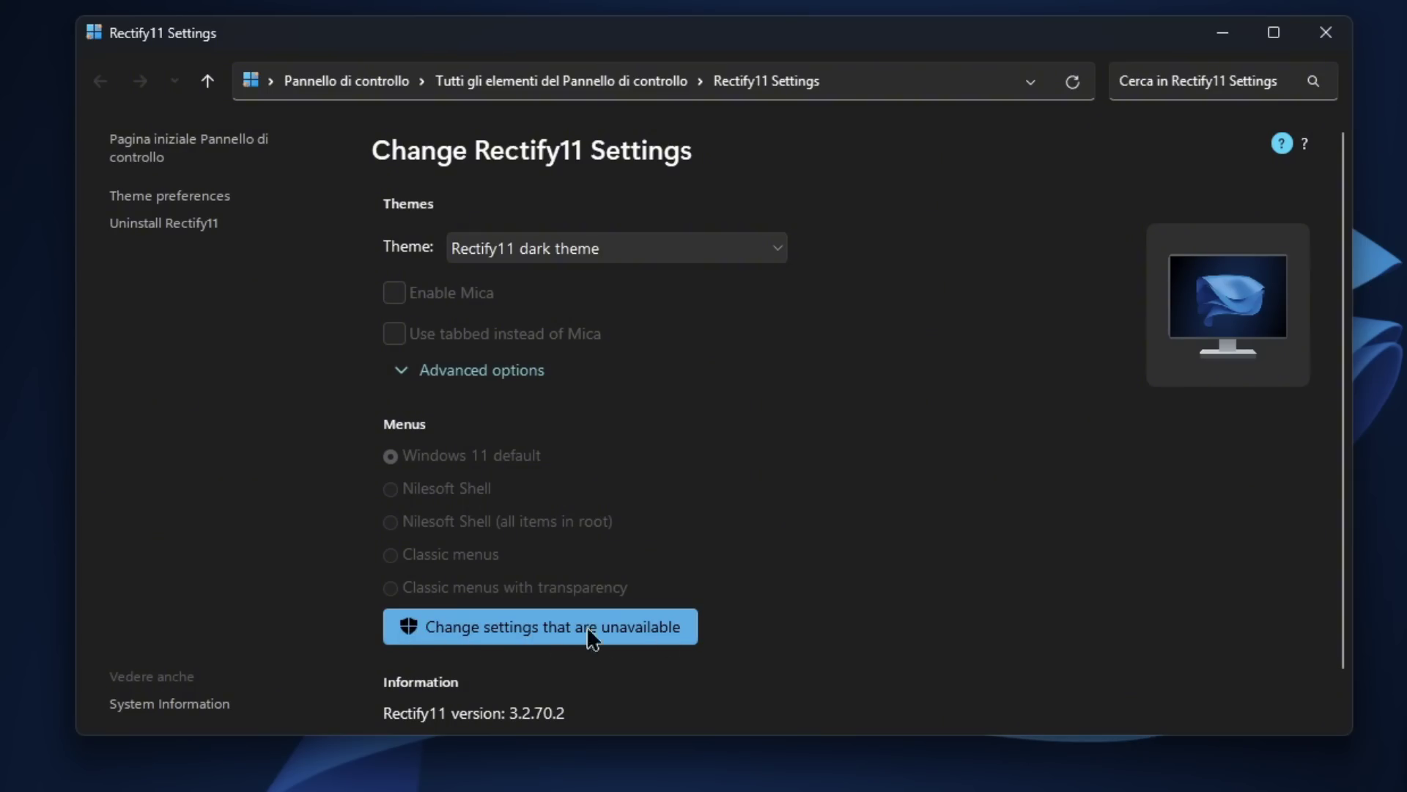
click(619, 626)
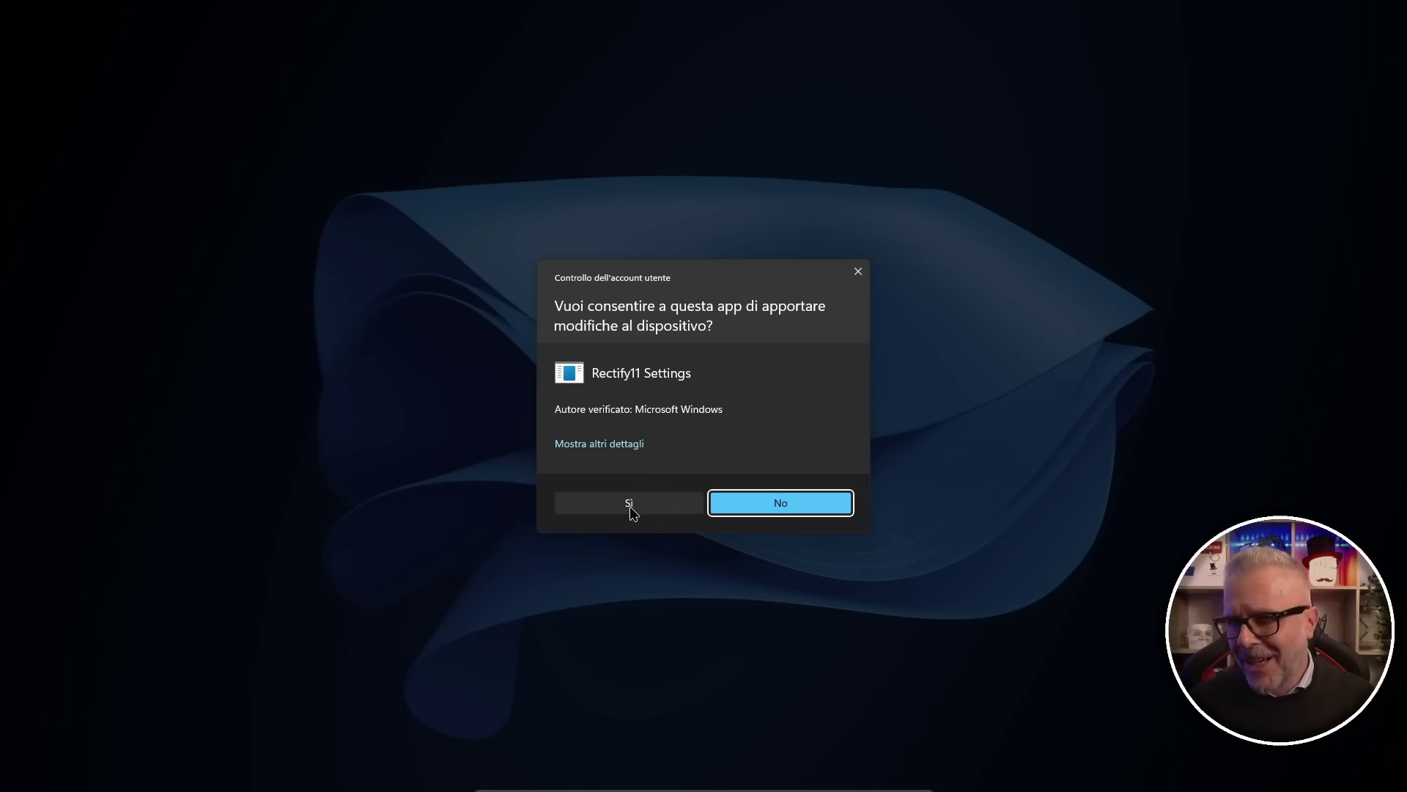
click(630, 504)
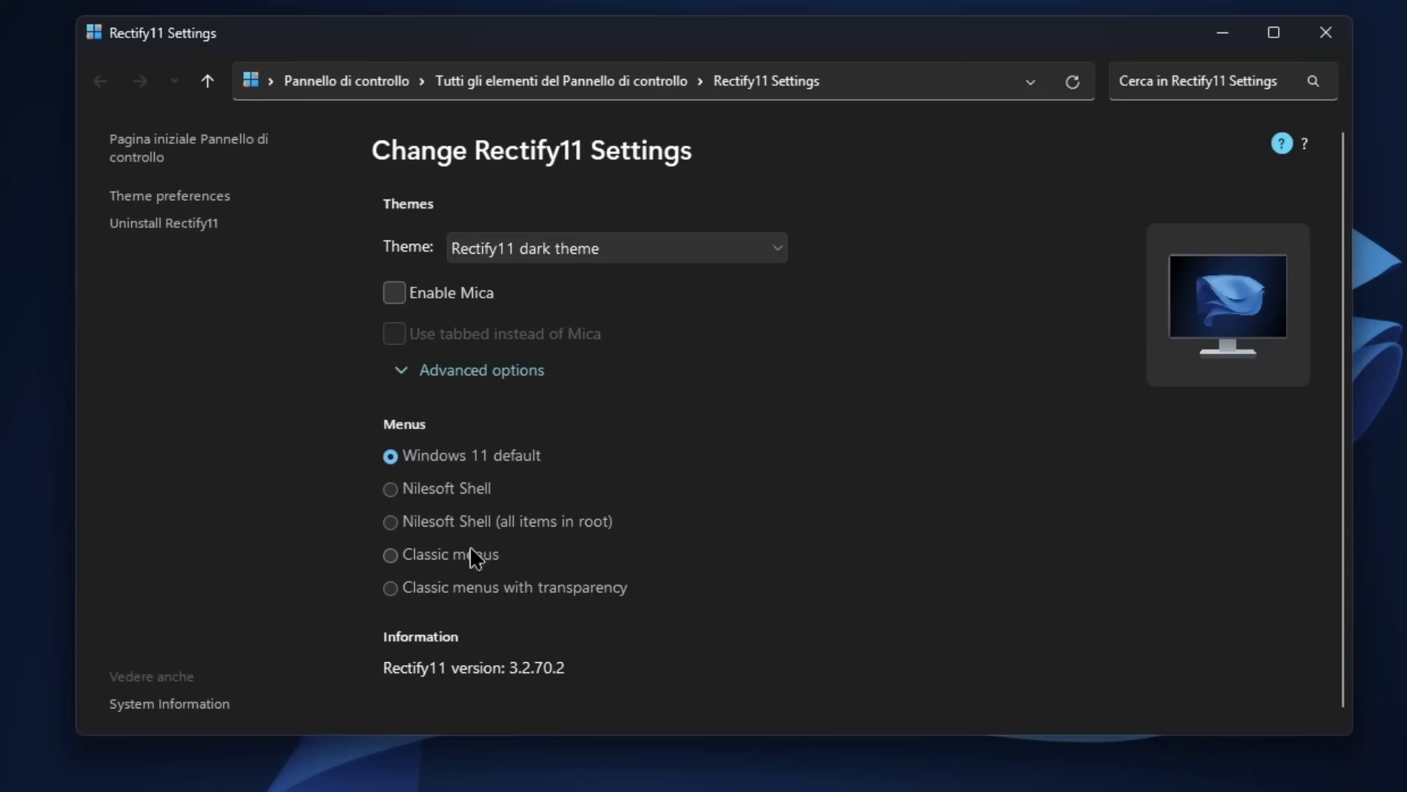
click(391, 522)
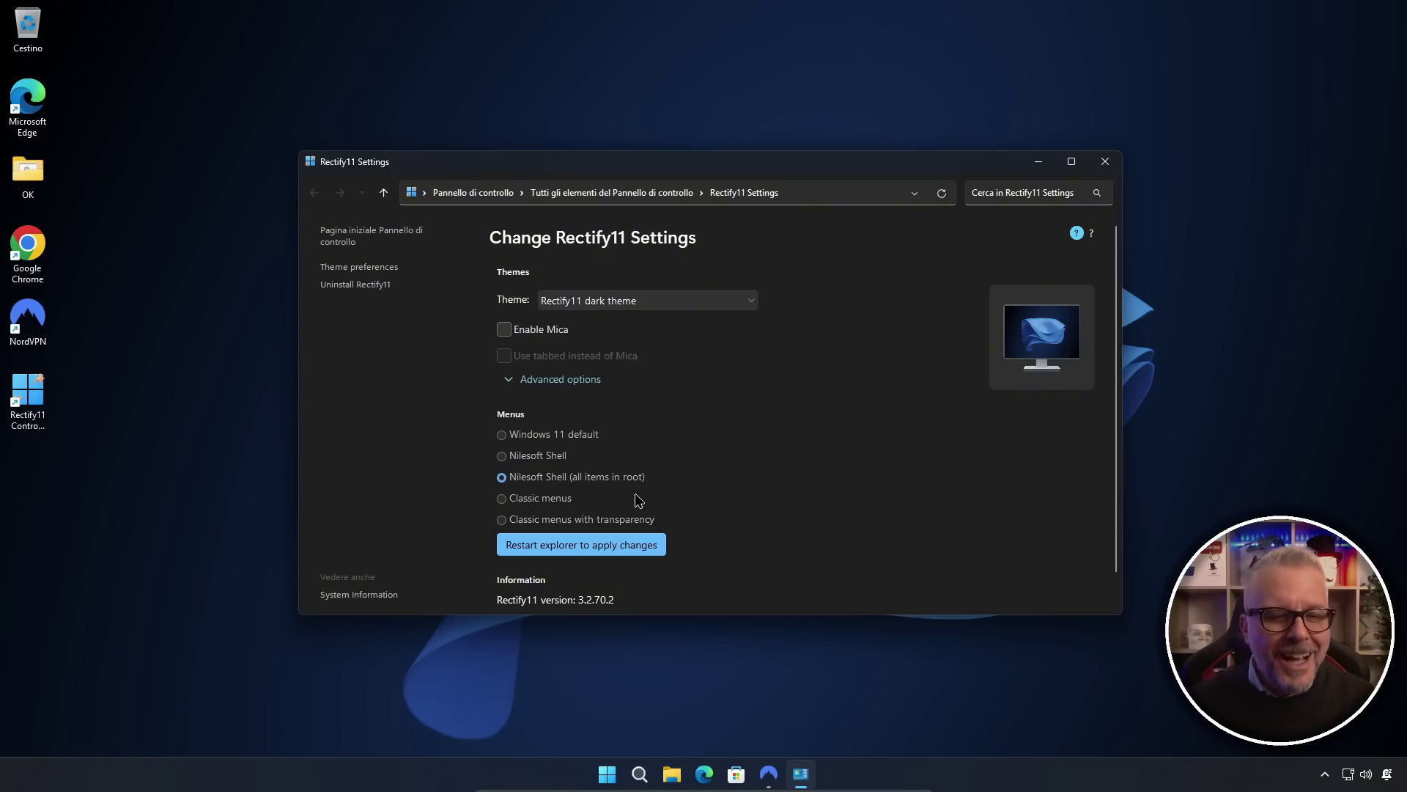
Check the style of the desktop's context menu and close Rectify11 Settings.
click(1211, 386)
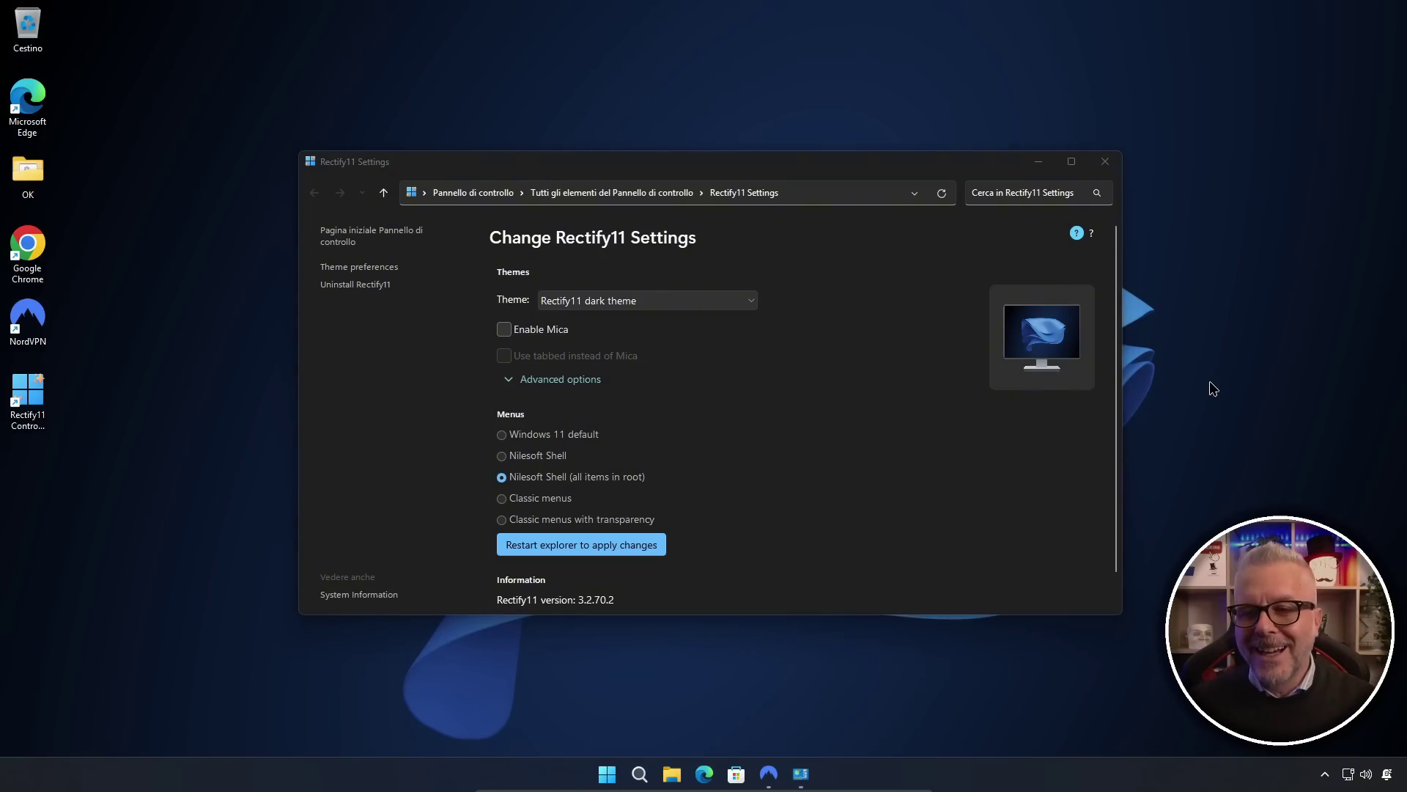
right_click(1210, 384)
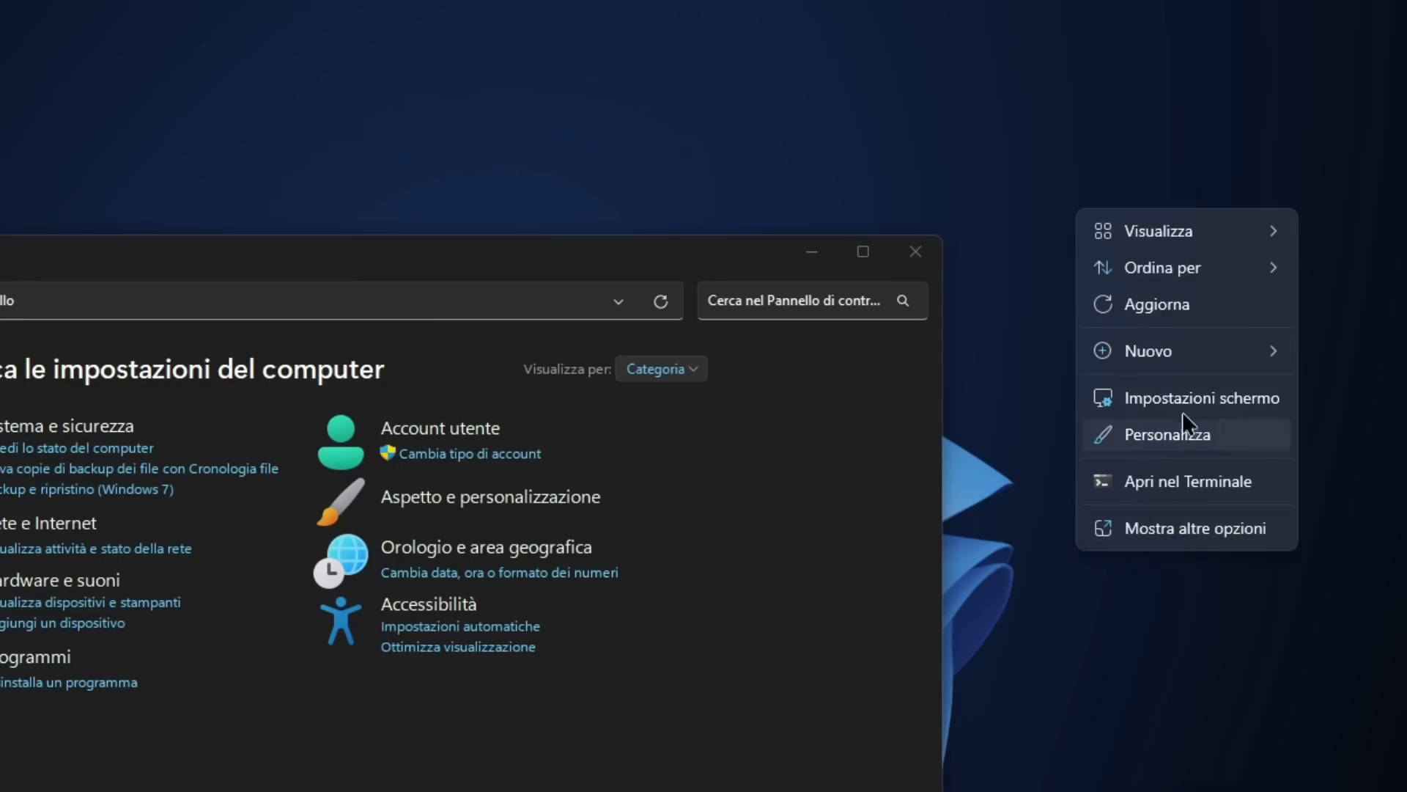
mouse_move(1169, 357)
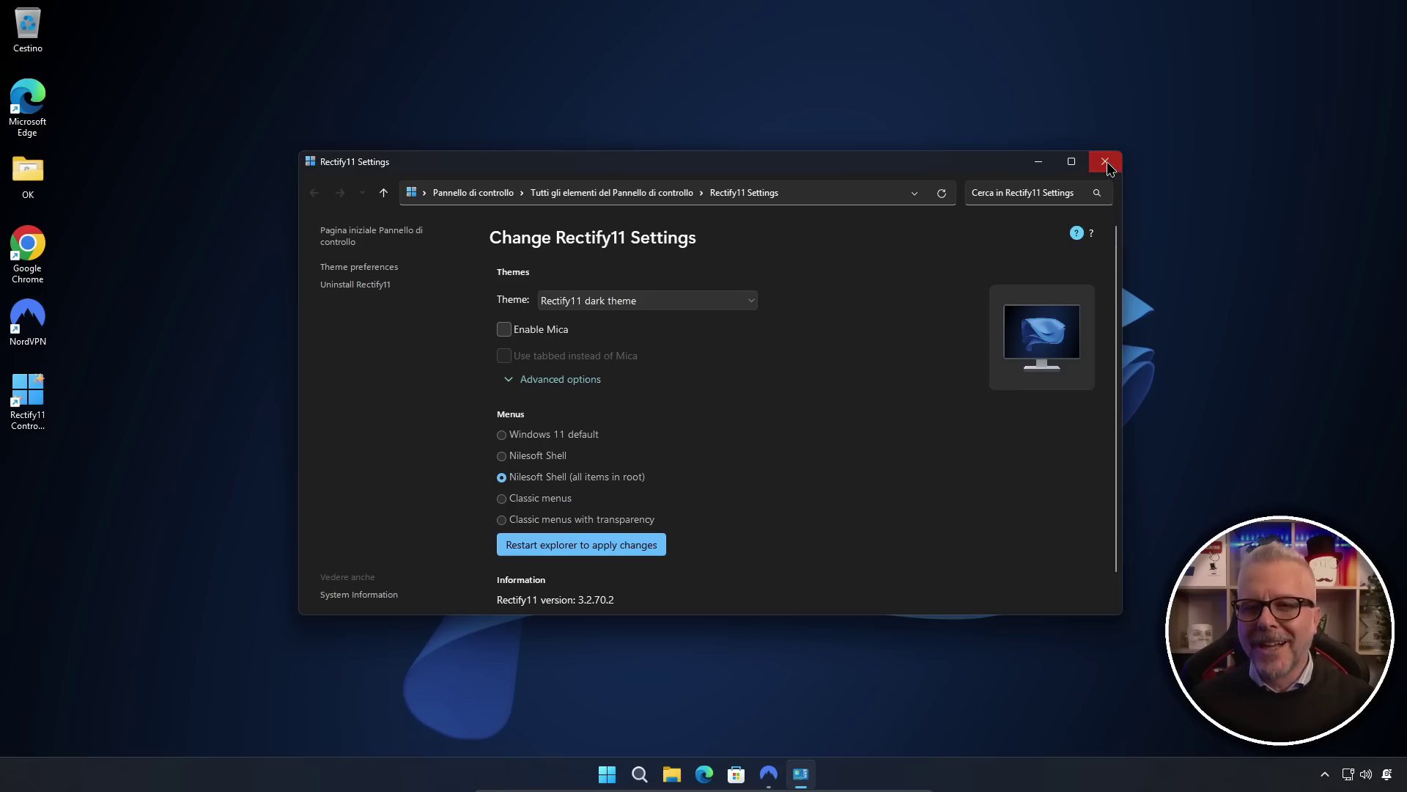
click(1105, 162)
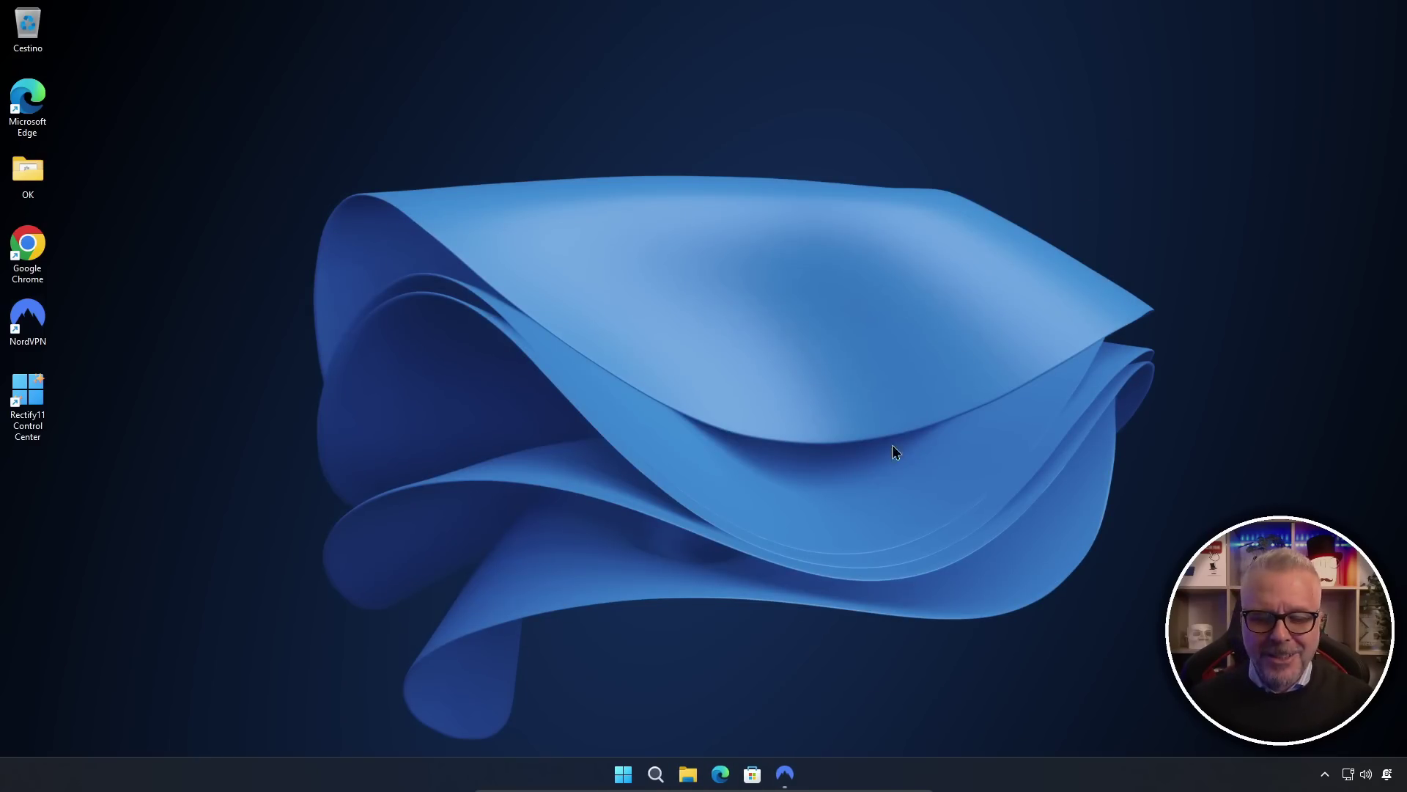
Open File Explorer and examine its themed folder view and the location list in its address bar.
click(687, 783)
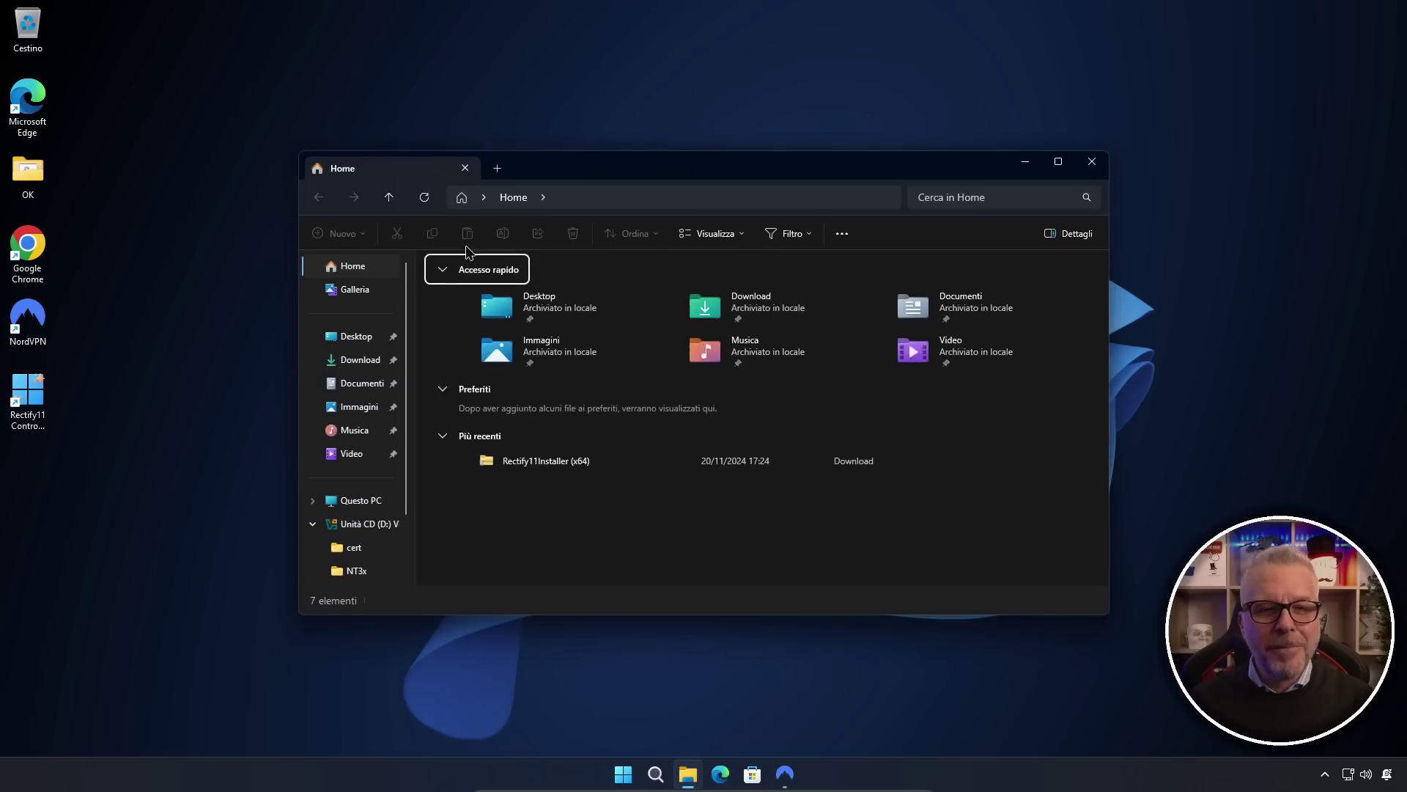
click(484, 203)
scroll(528, 367, down, 2)
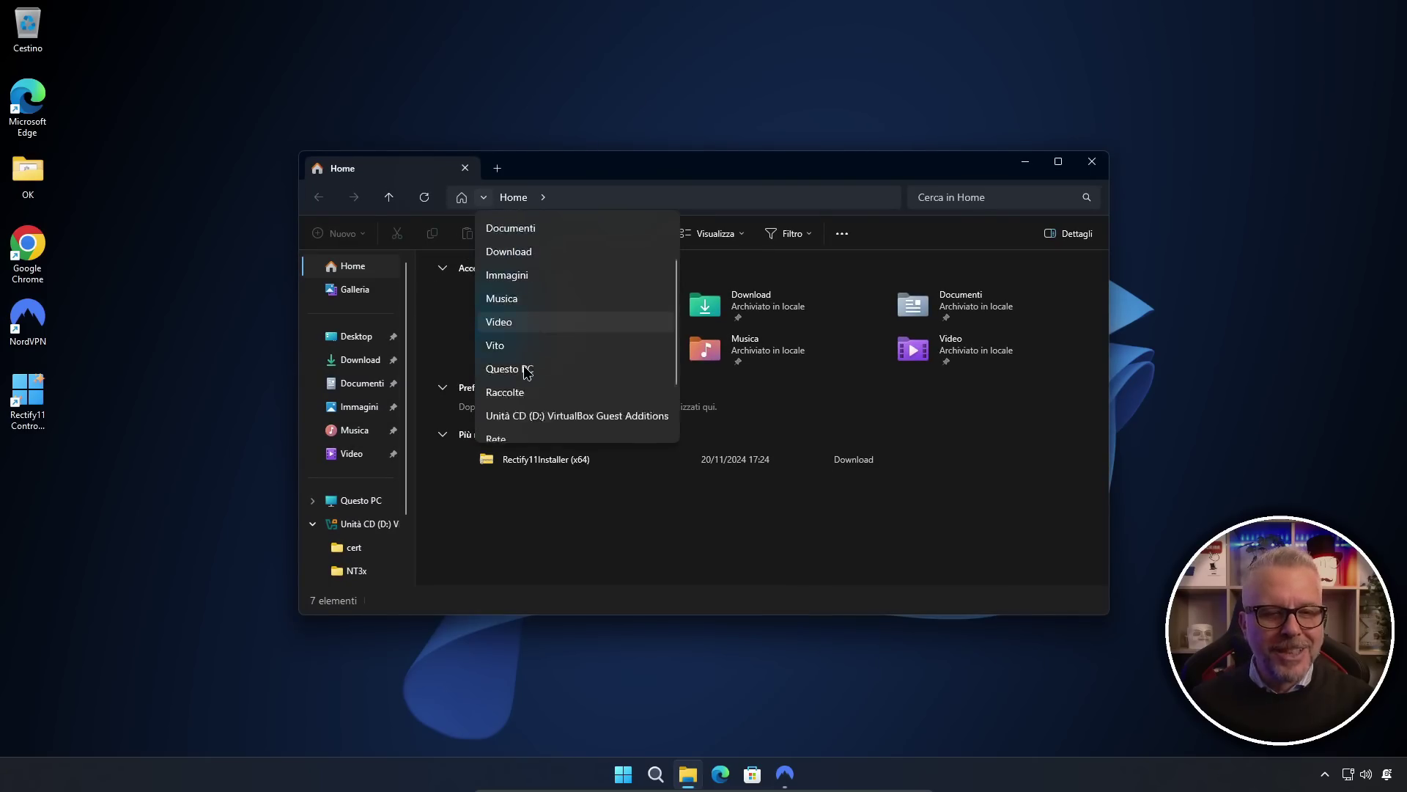
click(539, 425)
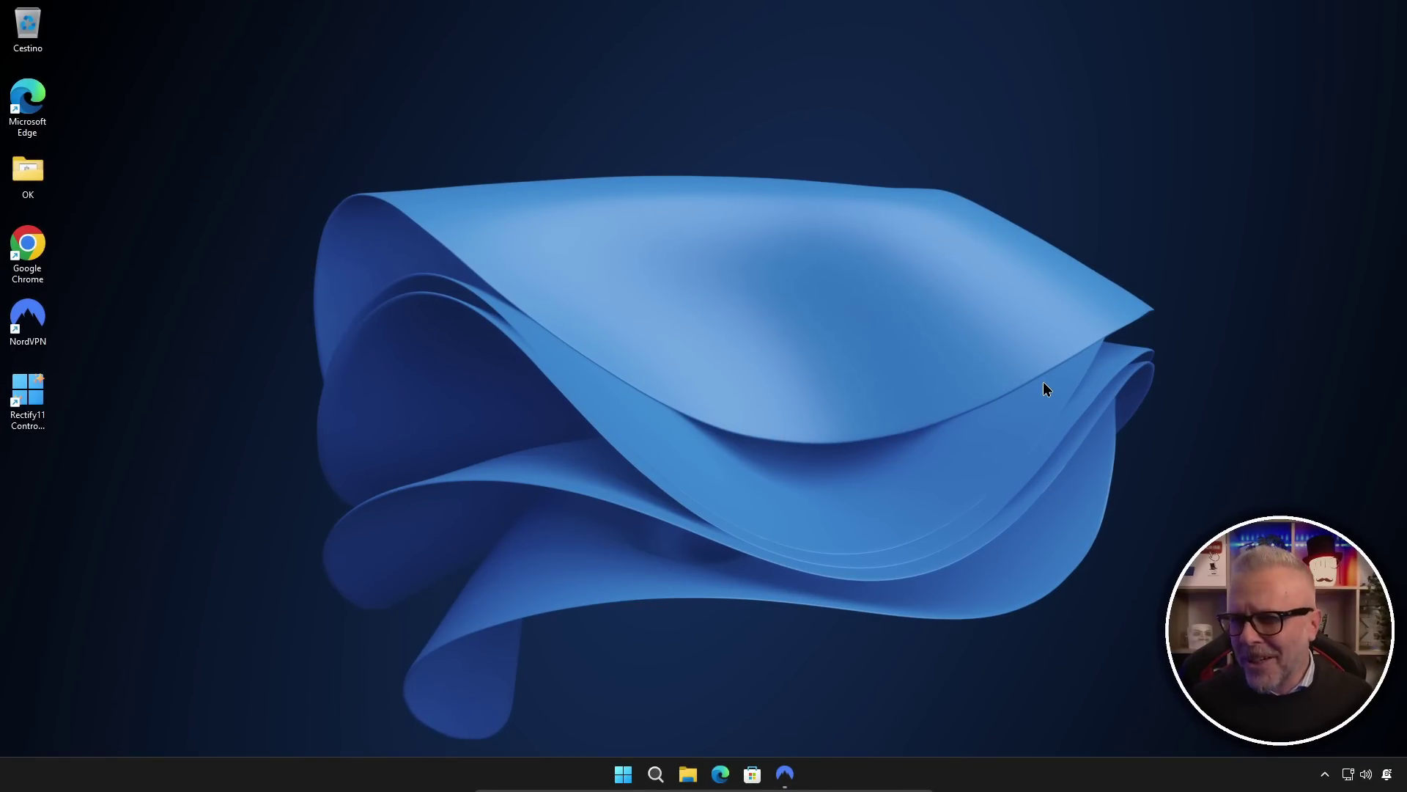
Open Windows Settings (Impostazioni) from Start to examine the window's themed appearance.
click(623, 777)
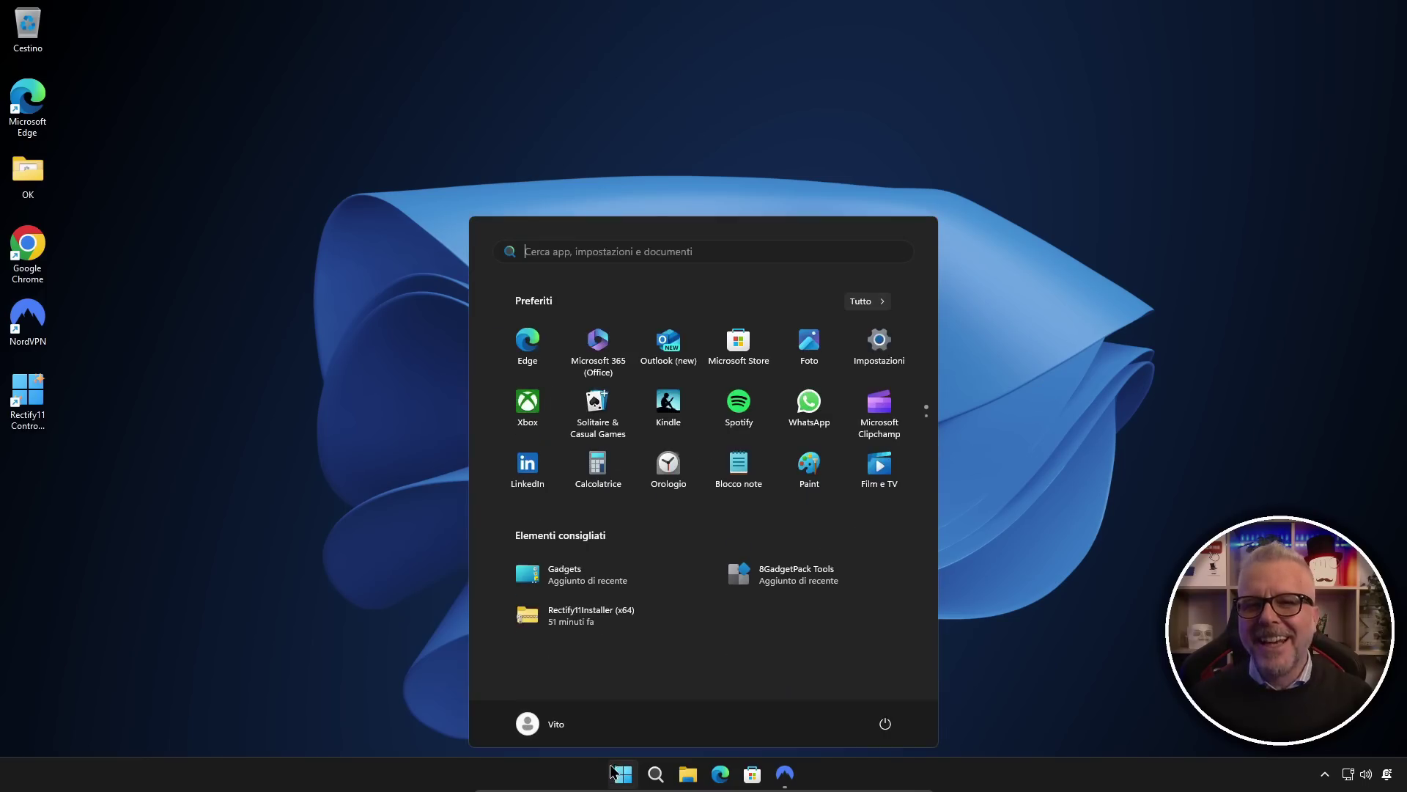
click(883, 342)
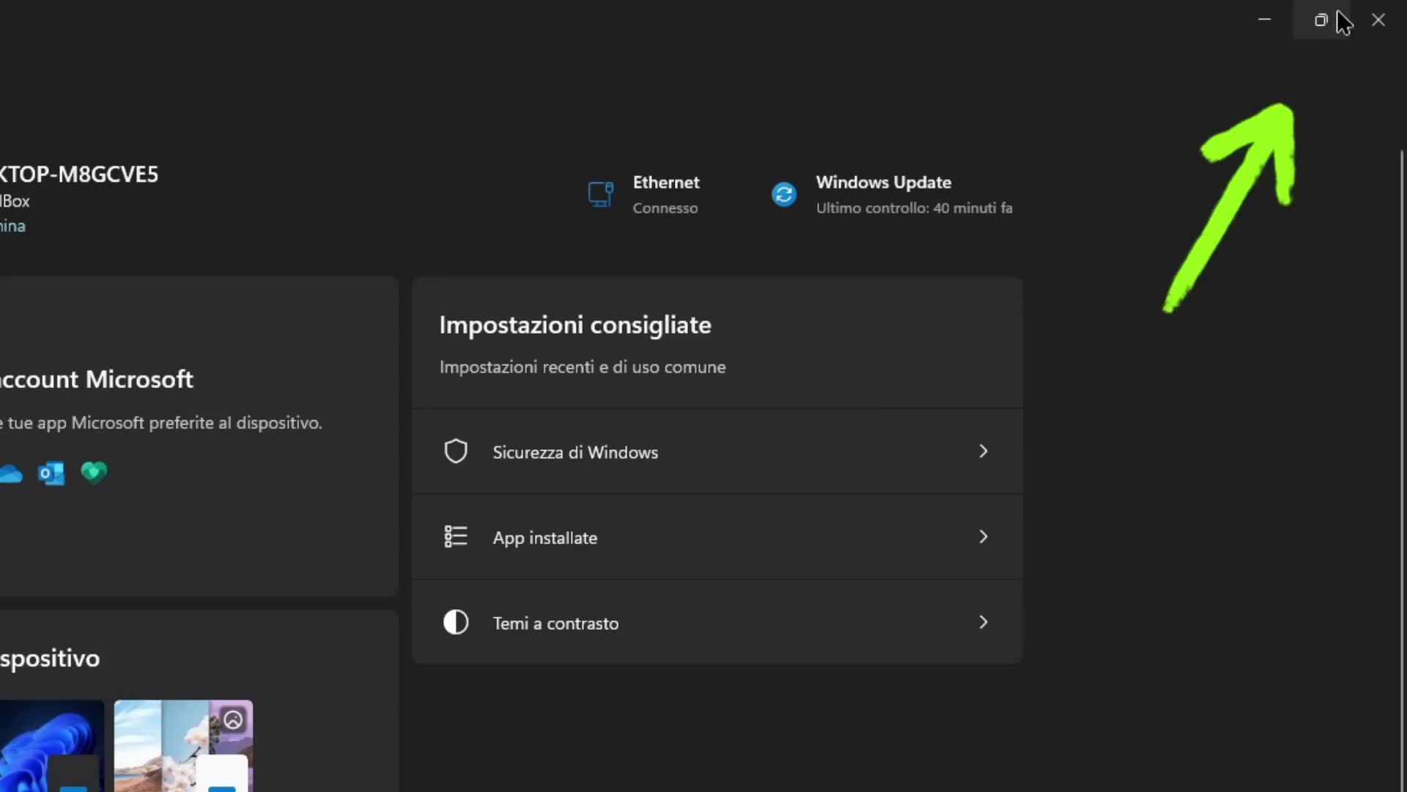